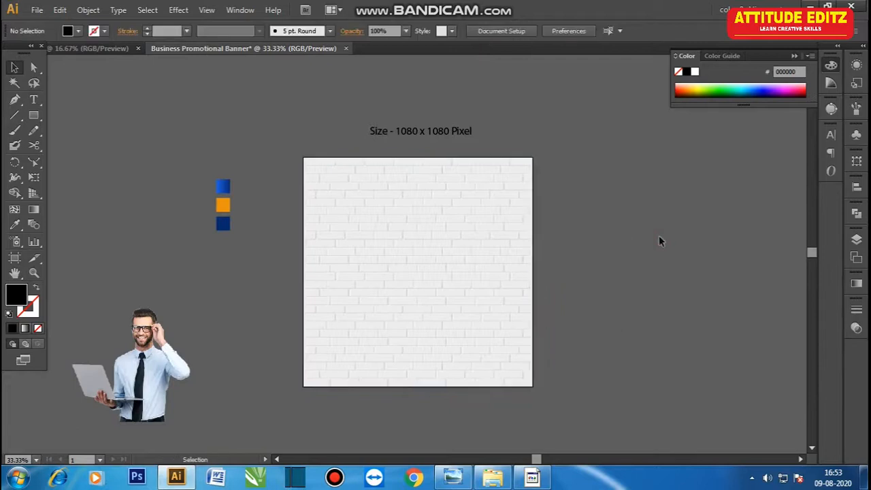
# Step: Move the brick wall image to the bottom of Layer 1's stacking order and lock it
pyautogui.moveTo(620, 228); pyautogui.dragTo(602, 238)
pyautogui.click(576, 203)
pyautogui.press('F7')
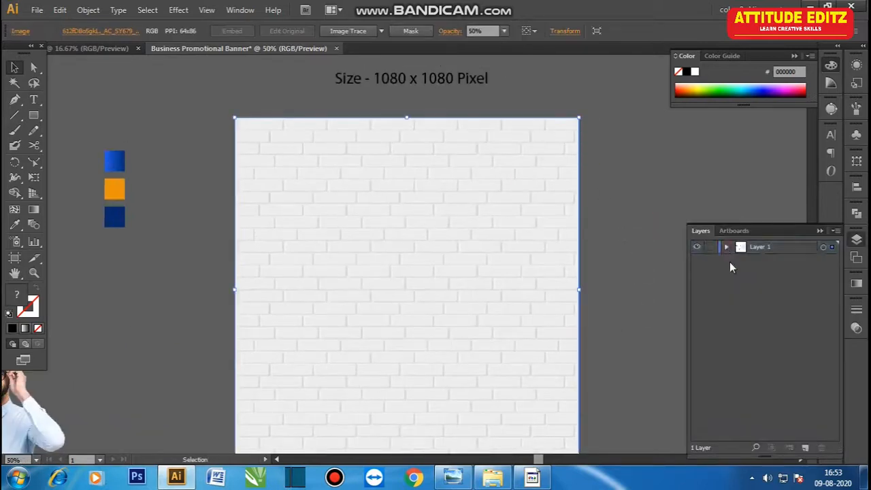
pyautogui.click(727, 246)
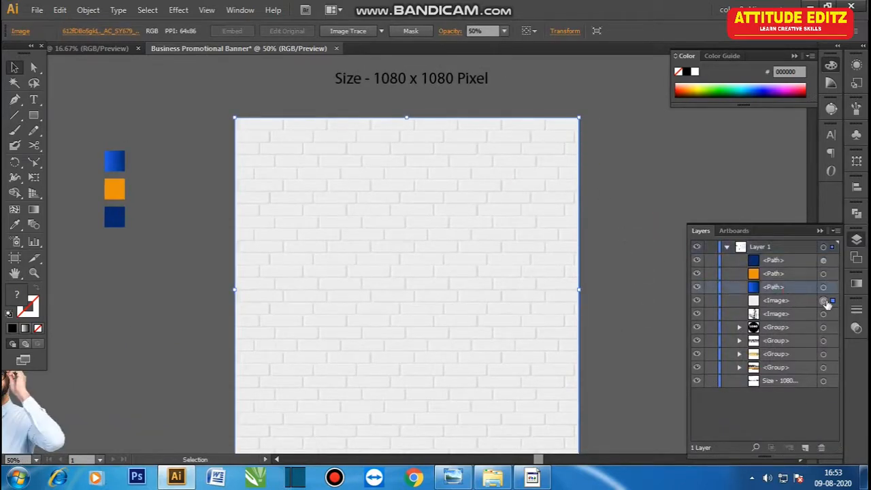
pyautogui.moveTo(826, 302); pyautogui.dragTo(700, 381)
pyautogui.click(710, 381)
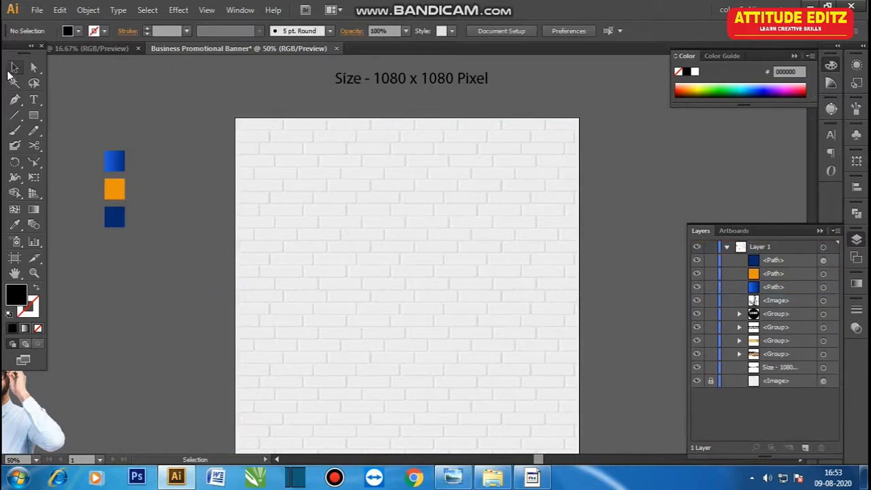
# Step: Start a Pen path running diagonally down from the artboard's top edge and ending in a rounded lower-left corner
pyautogui.moveTo(469, 263); pyautogui.dragTo(453, 234)
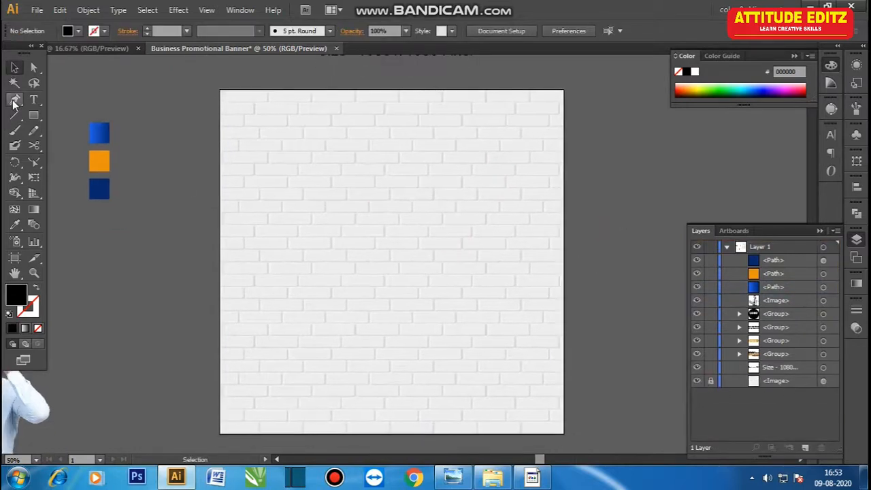
pyautogui.click(497, 92)
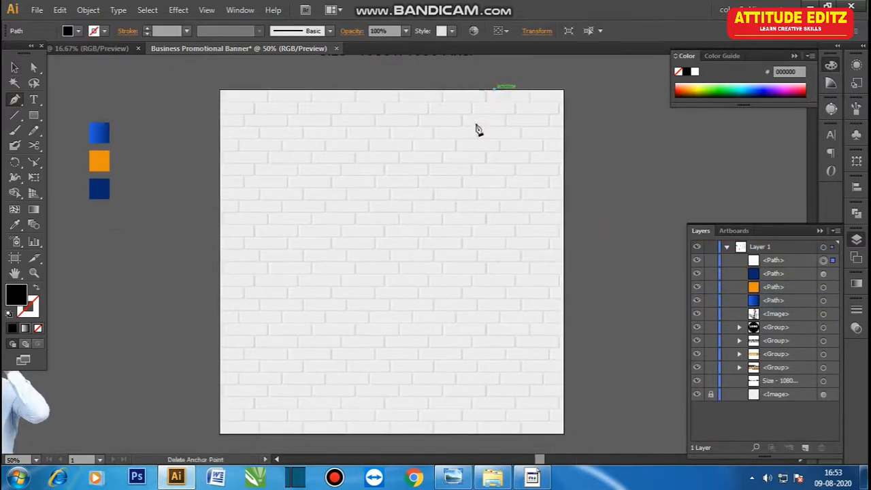
pyautogui.click(386, 326)
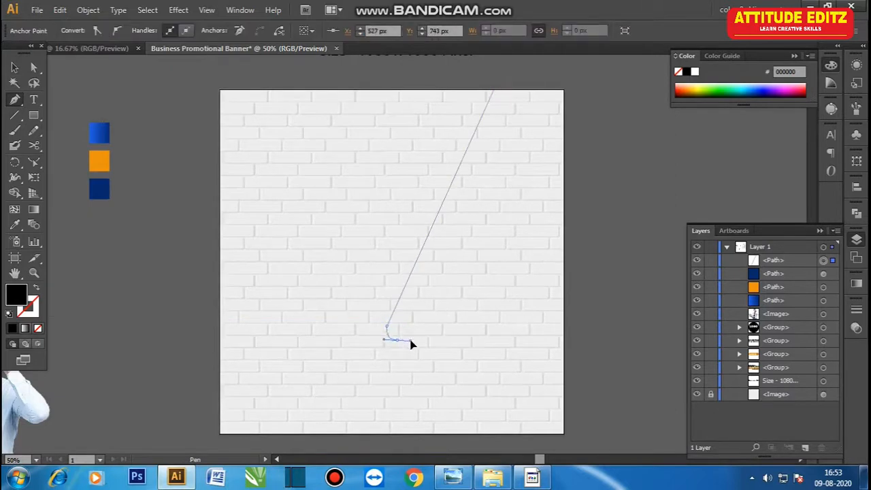
pyautogui.moveTo(412, 343); pyautogui.dragTo(411, 342)
# Step: Give the open path no fill and a black stroke
pyautogui.click(38, 328)
pyautogui.doubleClick(28, 311)
pyautogui.moveTo(509, 293); pyautogui.dragTo(493, 311)
pyautogui.click(799, 152)
pyautogui.click(14, 68)
pyautogui.click(171, 253)
pyautogui.click(398, 300)
pyautogui.click(173, 170)
pyautogui.click(393, 313)
# Step: Close the path into a slanted band reaching the artboard's top edge, widening it slightly at its upper-right anchor
pyautogui.click(14, 100)
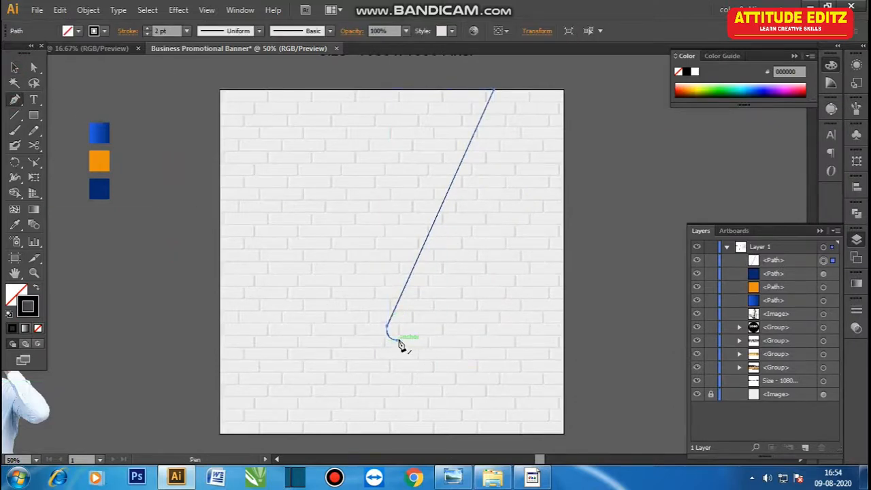
pyautogui.moveTo(400, 343); pyautogui.dragTo(424, 347)
pyautogui.click(445, 340)
pyautogui.click(550, 90)
pyautogui.click(495, 92)
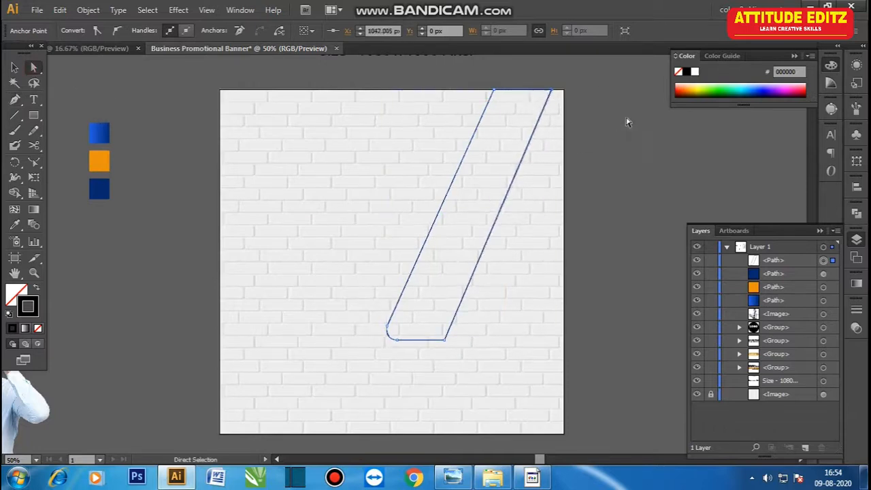
pyautogui.press('v')
pyautogui.click(239, 340)
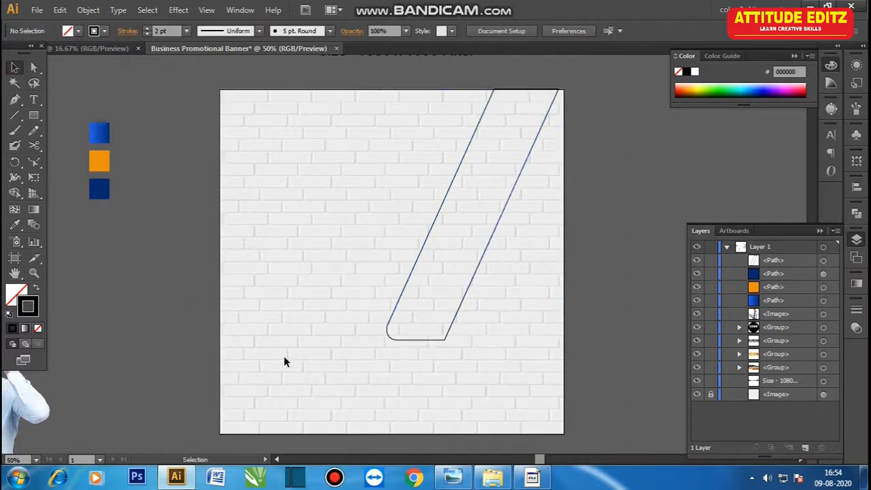
# Step: Begin a second Pen outline at the slanted band's lower-left corner, with a rounded lower-left bend and a long horizontal bottom edge
pyautogui.hotkey('ctrl', '+')
pyautogui.moveTo(446, 385); pyautogui.dragTo(347, 284)
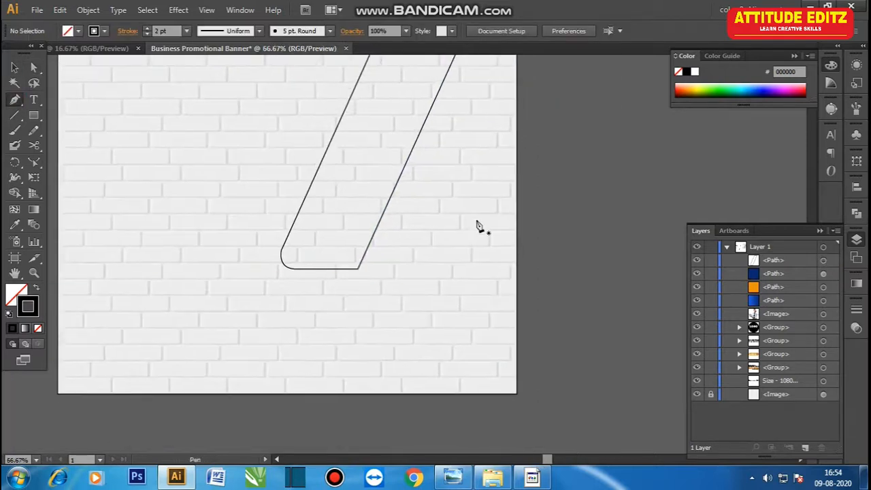
pyautogui.click(282, 255)
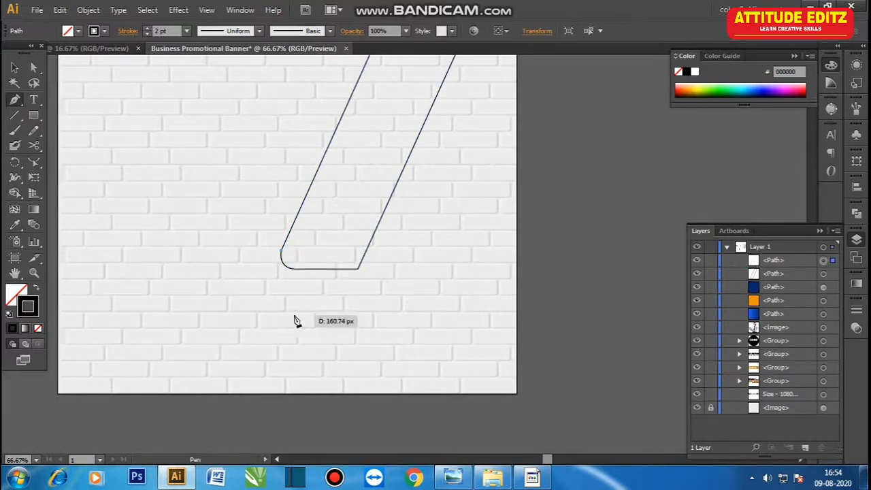
pyautogui.click(303, 308)
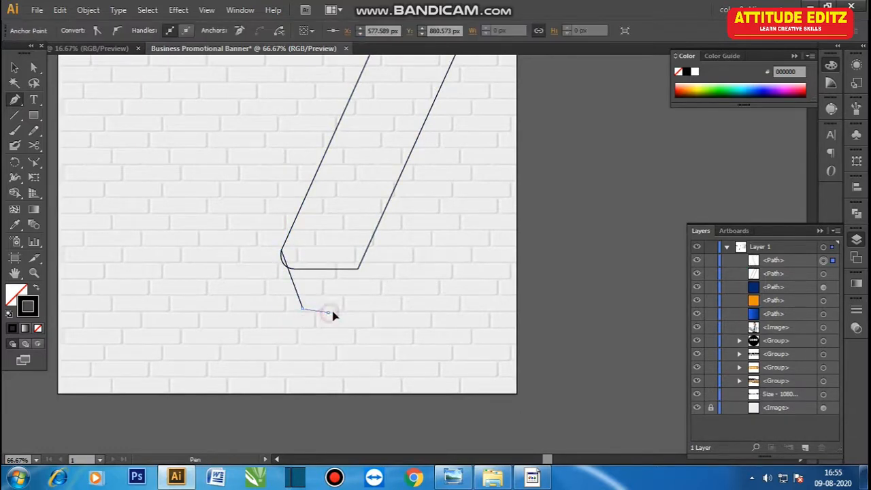
pyautogui.click(482, 314)
# Step: Close the horizontal band with a slanted right side, a rounded upper-right corner and an upper edge meeting the slanted band
pyautogui.hotkey('ctrl', '+')
pyautogui.hotkey('ctrl', '+')
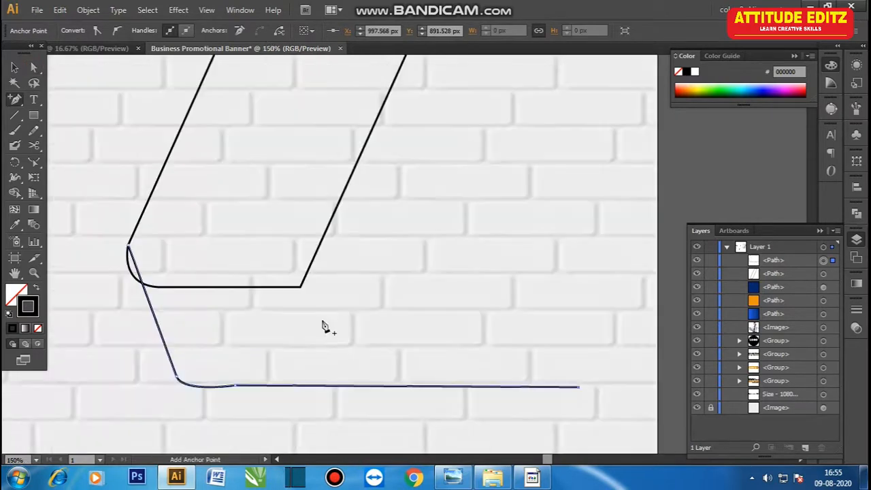
pyautogui.moveTo(528, 299); pyautogui.dragTo(511, 297)
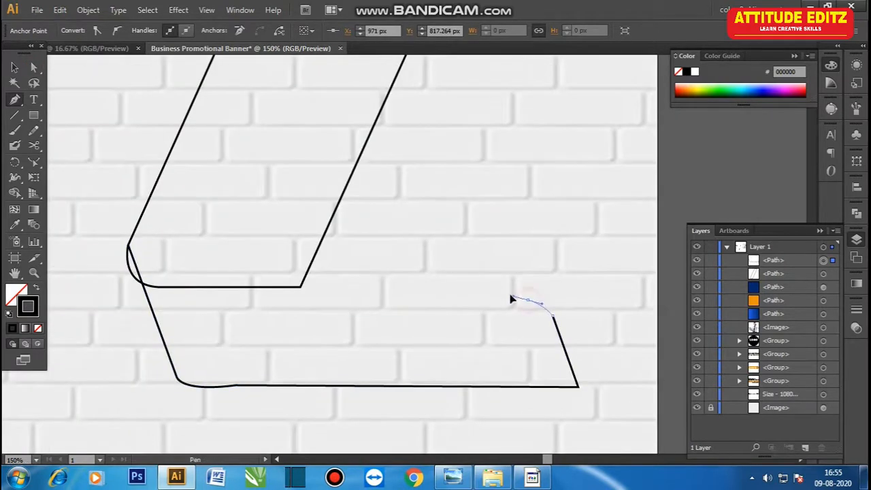
pyautogui.click(300, 286)
pyautogui.click(128, 244)
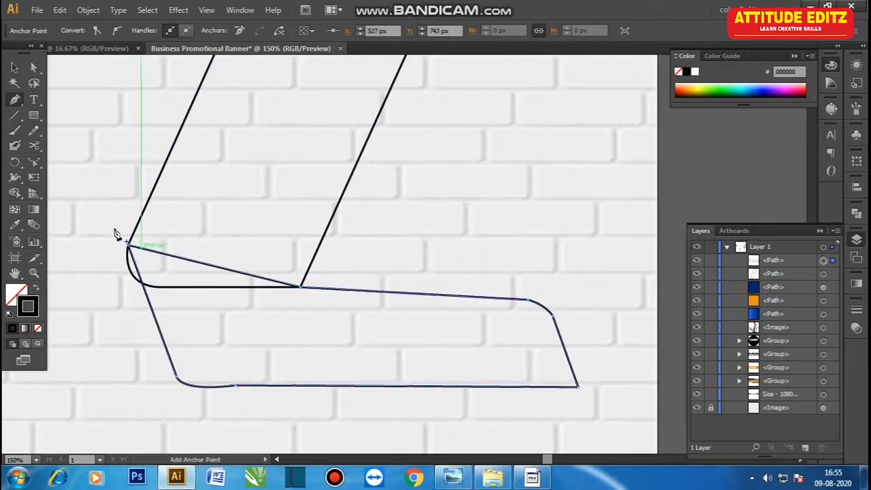
# Step: Adjust the horizontal band's left-side and bottom-edge anchors to refine its outline
pyautogui.moveTo(128, 245); pyautogui.dragTo(132, 275)
pyautogui.moveTo(255, 384); pyautogui.dragTo(178, 313)
pyautogui.moveTo(518, 302); pyautogui.dragTo(527, 330)
pyautogui.moveTo(196, 290); pyautogui.dragTo(298, 298)
pyautogui.click(278, 321)
pyautogui.moveTo(222, 326); pyautogui.dragTo(220, 307)
# Step: Show the rulers and place a horizontal guide along the horizontal band's bottom edge
pyautogui.press('v')
pyautogui.hotkey('ctrl', 'r')
pyautogui.moveTo(445, 60); pyautogui.dragTo(450, 339)
pyautogui.moveTo(220, 307); pyautogui.dragTo(220, 338)
pyautogui.hotkey('ctrl', 'z')
# Step: Align the horizontal band's bottom anchors to the guide and enlarge the curve of its lower-left corner
pyautogui.click(221, 307)
pyautogui.keyDown('shift'); pyautogui.click(279, 320); pyautogui.keyUp('shift')
pyautogui.moveTo(279, 320); pyautogui.dragTo(280, 338)
pyautogui.moveTo(227, 330); pyautogui.dragTo(225, 331)
pyautogui.moveTo(175, 201); pyautogui.dragTo(169, 189)
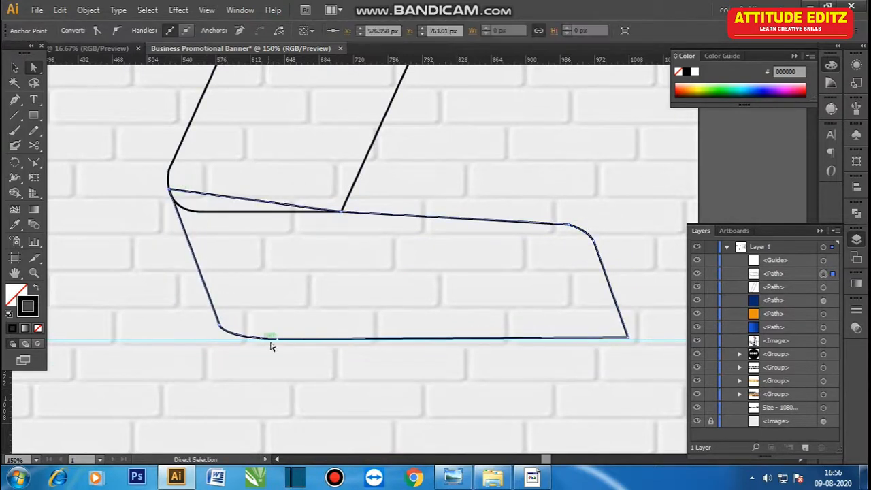
pyautogui.moveTo(215, 315); pyautogui.dragTo(220, 344)
# Step: Place a second horizontal guide along the slanted band's base and raise the horizontal band's upper-right anchor to it
pyautogui.press('v')
pyautogui.moveTo(425, 60); pyautogui.dragTo(321, 210)
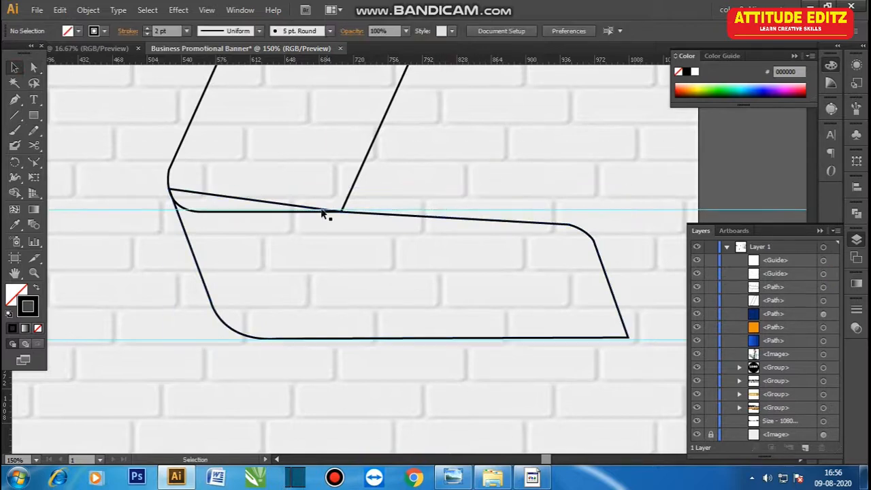
pyautogui.click(502, 222)
pyautogui.press('a')
pyautogui.moveTo(568, 225); pyautogui.dragTo(580, 210)
pyautogui.hotkey('ctrl', 'z')
pyautogui.click(568, 225)
# Step: Add an anchor point near the left end of the horizontal band's upper edge to bend it
pyautogui.moveTo(174, 193); pyautogui.dragTo(318, 210)
pyautogui.click(319, 208)
pyautogui.click(486, 228)
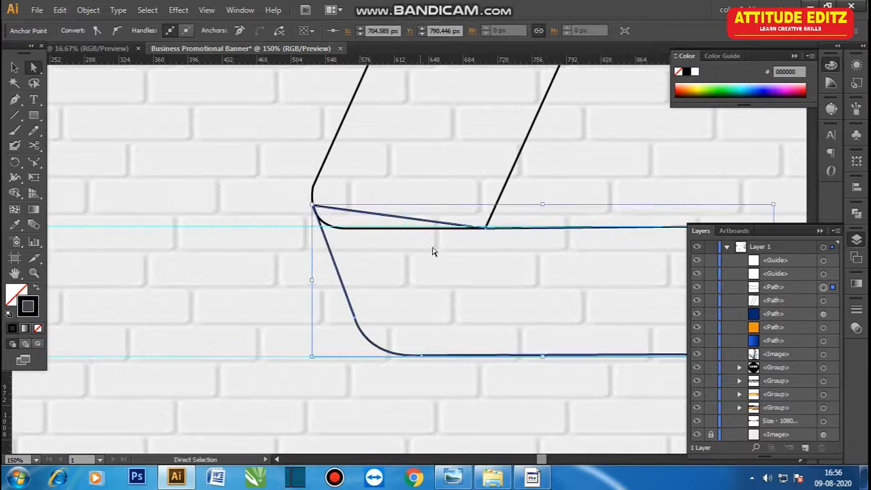
pyautogui.click(15, 100)
pyautogui.moveTo(15, 100); pyautogui.dragTo(56, 145)
pyautogui.moveTo(485, 227); pyautogui.dragTo(343, 235)
pyautogui.click(15, 69)
pyautogui.moveTo(17, 102); pyautogui.dragTo(55, 101)
pyautogui.click(343, 236)
pyautogui.hotkey('ctrl', 'z')
# Step: Fit the horizontal band's upper-left anchors and handles to the slanted band's rounded corner
pyautogui.click(16, 68)
pyautogui.click(34, 68)
pyautogui.moveTo(320, 210); pyautogui.dragTo(319, 222)
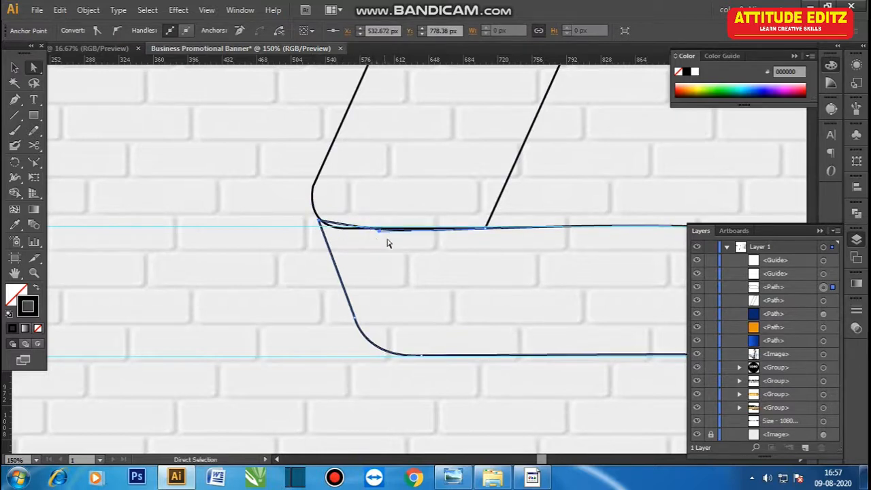
pyautogui.hotkey('ctrl', '+')
pyautogui.hotkey('ctrl', '+')
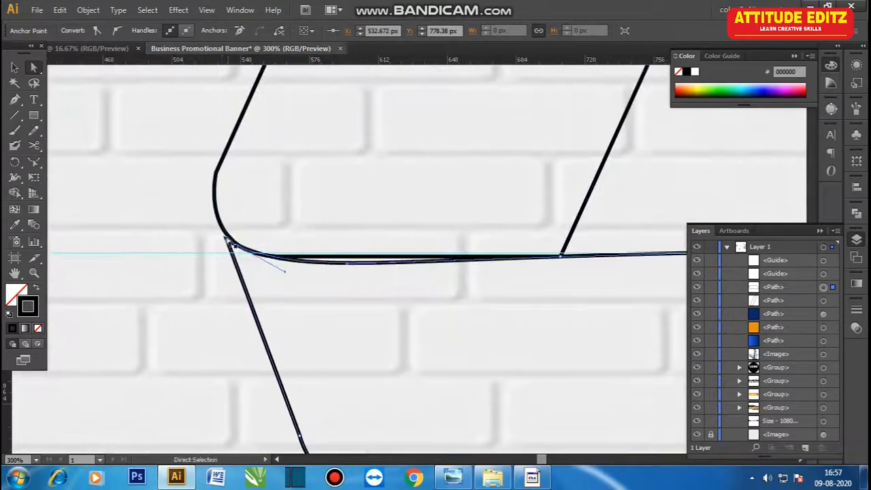
pyautogui.moveTo(282, 257); pyautogui.dragTo(204, 261)
pyautogui.click(511, 241)
pyautogui.moveTo(335, 249); pyautogui.dragTo(333, 244)
pyautogui.moveTo(192, 231); pyautogui.dragTo(194, 260)
pyautogui.moveTo(296, 243)
pyautogui.mouseDown()
pyautogui.moveTo(310, 250)
pyautogui.moveTo(300, 239)
pyautogui.mouseUp()
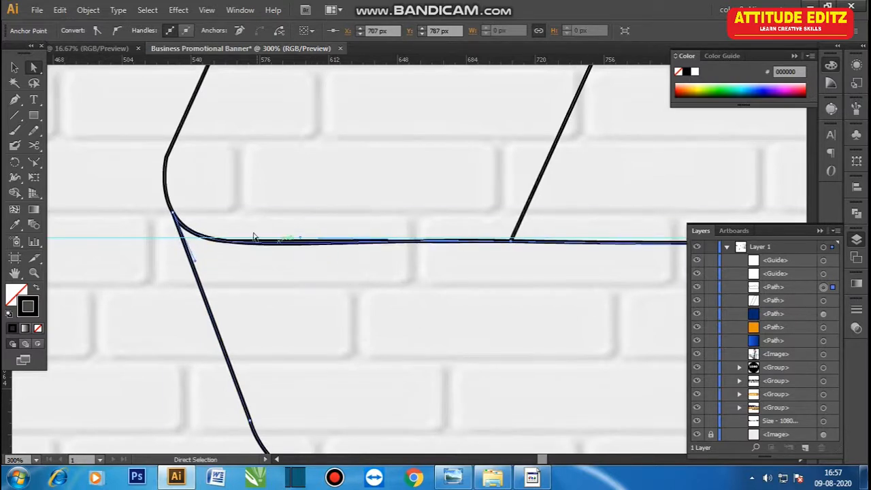
# Step: Smooth the horizontal band's rounded upper-right corner by adjusting its anchor handles
pyautogui.hotkey('ctrl', '-')
pyautogui.hotkey('ctrl', '-')
pyautogui.press('-')
pyautogui.moveTo(515, 267); pyautogui.dragTo(161, 269)
pyautogui.hotkey('ctrl', 'z')
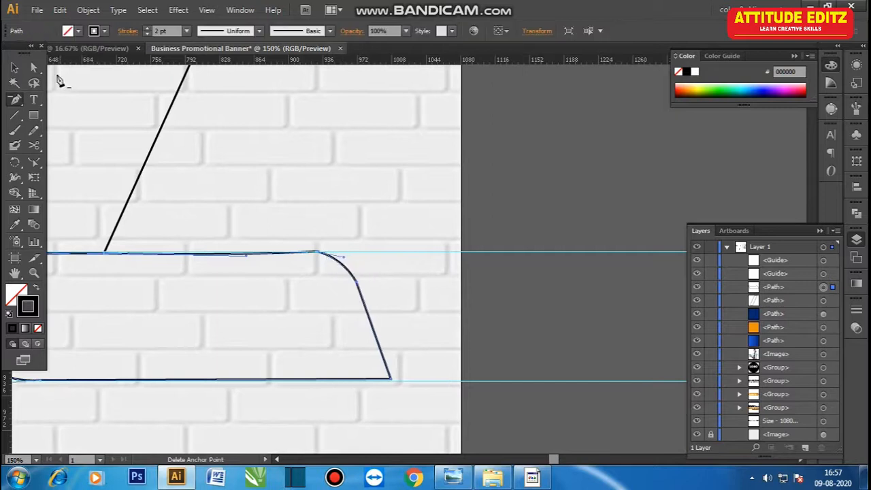
pyautogui.click(344, 257)
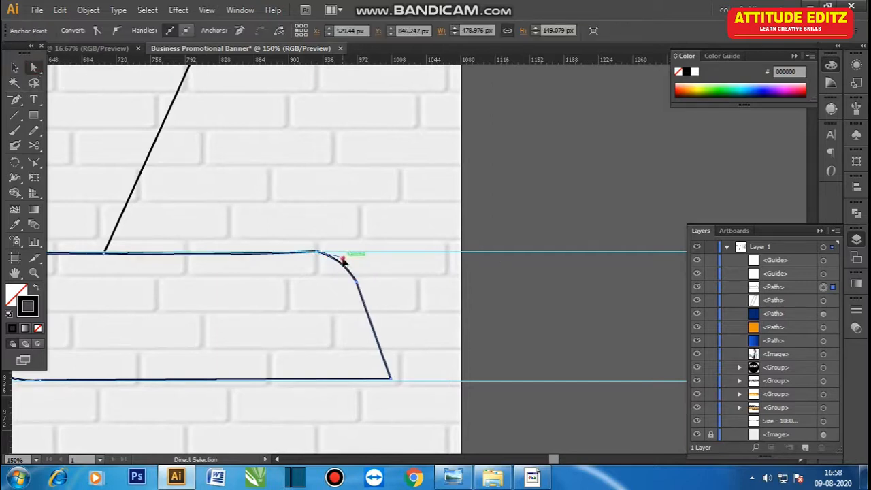
pyautogui.moveTo(249, 261); pyautogui.dragTo(400, 264)
pyautogui.hotkey('ctrl', '+')
pyautogui.press('+')
pyautogui.press('a')
pyautogui.hotkey('ctrl', '-')
pyautogui.hotkey('ctrl', '-')
pyautogui.press('-')
pyautogui.press('v')
pyautogui.click(465, 325)
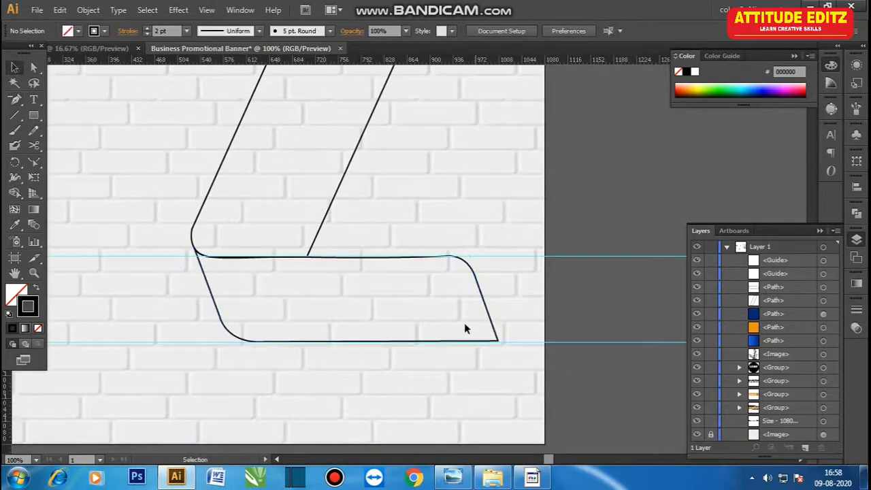
# Step: Hide the rulers and the guides
pyautogui.hotkey('ctrl', '-')
pyautogui.hotkey('ctrl', '-')
pyautogui.hotkey('ctrl', '+')
pyautogui.hotkey('ctrl', '+')
pyautogui.moveTo(485, 343); pyautogui.dragTo(477, 295)
pyautogui.rightClick(574, 295)
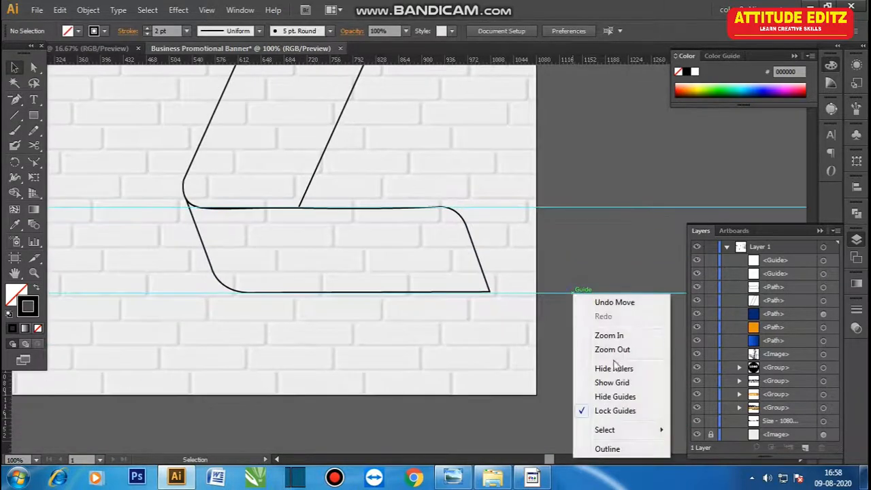
pyautogui.click(612, 366)
pyautogui.hotkey('ctrl', 'z')
pyautogui.rightClick(604, 300)
pyautogui.click(639, 401)
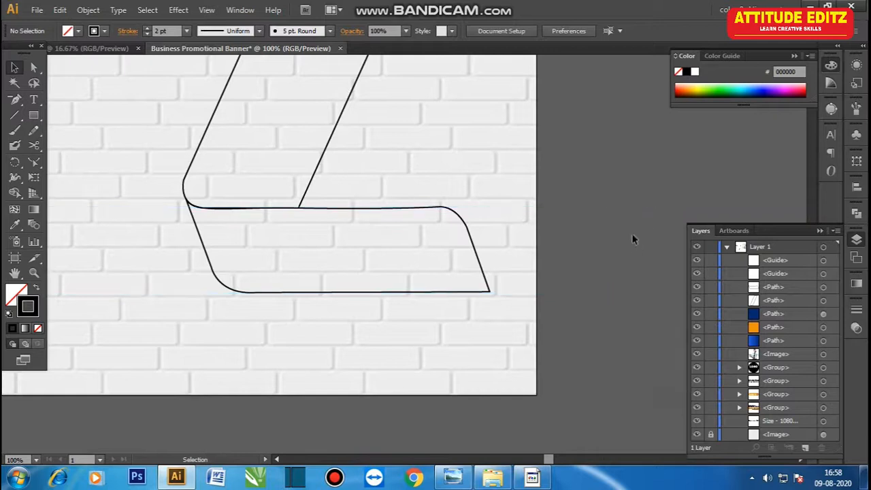
# Step: Draw a third band with the Pen tool, curving from the horizontal band's lower-right corner down to the artboard's bottom edge
pyautogui.moveTo(15, 98); pyautogui.dragTo(59, 100)
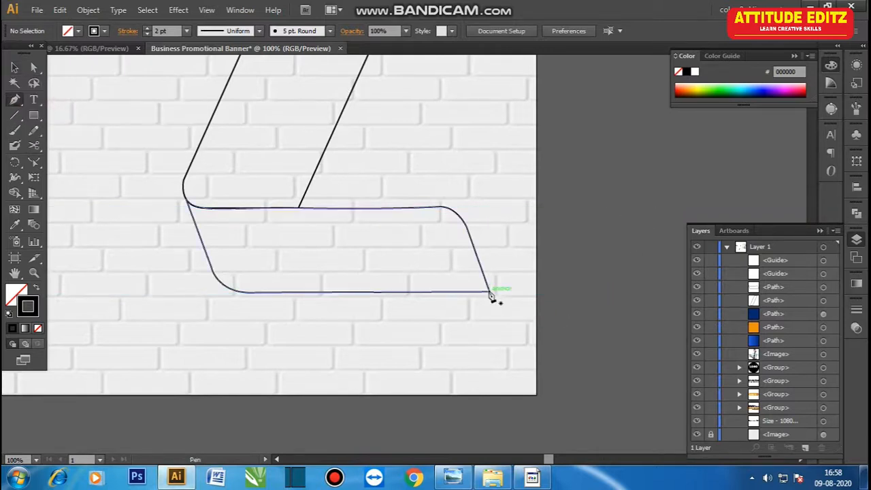
pyautogui.click(447, 395)
pyautogui.moveTo(486, 333); pyautogui.dragTo(501, 312)
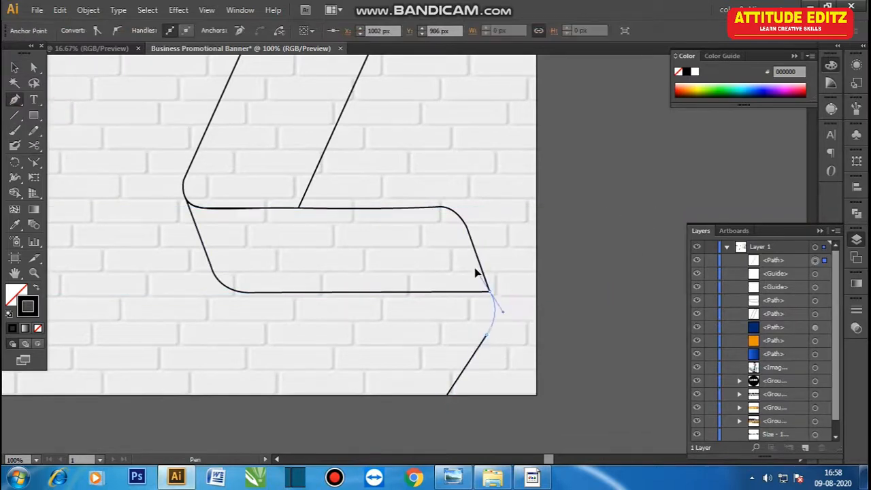
pyautogui.click(388, 294)
pyautogui.click(338, 396)
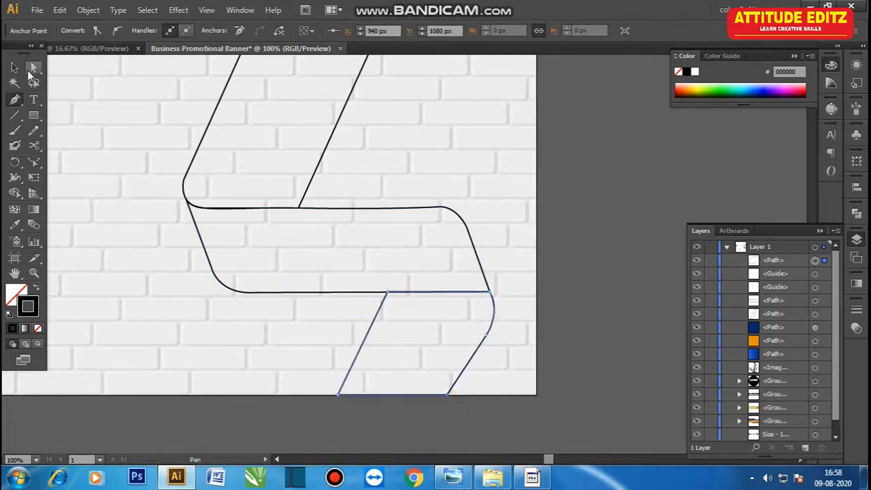
# Step: Narrow the lower band by moving its two left anchors to the right
pyautogui.moveTo(399, 295); pyautogui.dragTo(405, 295)
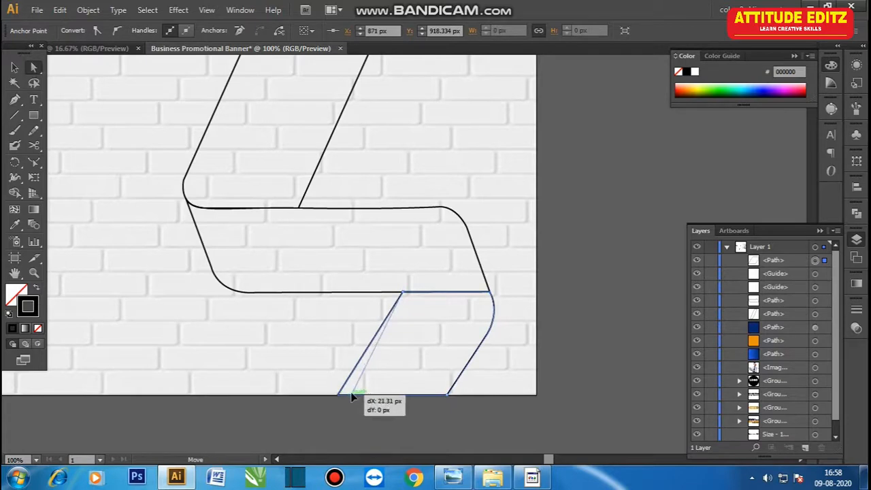
pyautogui.moveTo(348, 396); pyautogui.dragTo(349, 395)
pyautogui.press('v')
# Step: Duplicate the horizontal band, scale the copy down and place it directly beneath the original band
pyautogui.click(324, 294)
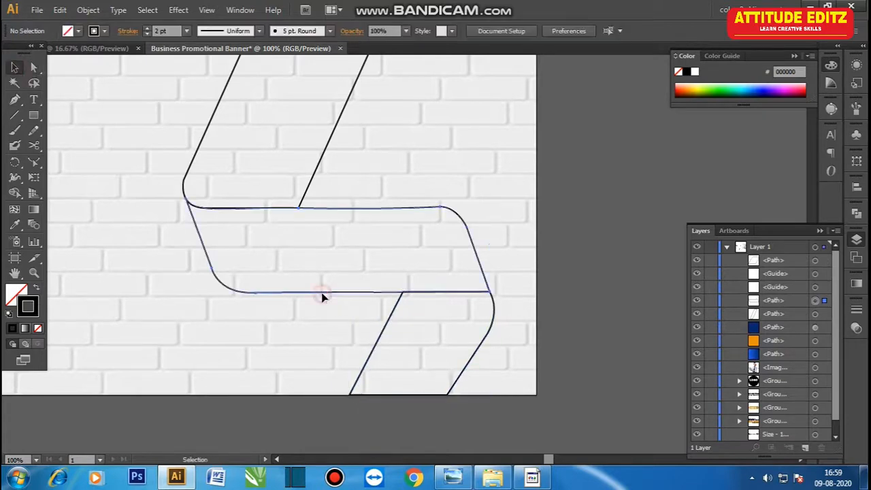
pyautogui.click(361, 209)
pyautogui.moveTo(361, 209); pyautogui.dragTo(348, 291)
pyautogui.moveTo(173, 375); pyautogui.dragTo(238, 360)
pyautogui.moveTo(326, 304); pyautogui.dragTo(339, 297)
pyautogui.click(552, 367)
pyautogui.hotkey('ctrl', '+')
pyautogui.hotkey('ctrl', '+')
pyautogui.moveTo(333, 345); pyautogui.dragTo(339, 341)
pyautogui.hotkey('ctrl', '-')
pyautogui.hotkey('ctrl', '-')
# Step: Duplicate the lower band, scale the copy down and place it directly beneath the small horizontal band
pyautogui.click(529, 395)
pyautogui.moveTo(482, 339); pyautogui.dragTo(446, 385)
pyautogui.moveTo(459, 443); pyautogui.dragTo(422, 364)
pyautogui.click(484, 419)
pyautogui.hotkey('ctrl', '+')
pyautogui.hotkey('ctrl', '+')
pyautogui.moveTo(409, 259); pyautogui.dragTo(413, 264)
pyautogui.click(548, 386)
pyautogui.click(362, 334)
# Step: Extend the small lower band's bottom anchors to the artboard's bottom edge and shift its upper-left anchor to the left
pyautogui.click(34, 68)
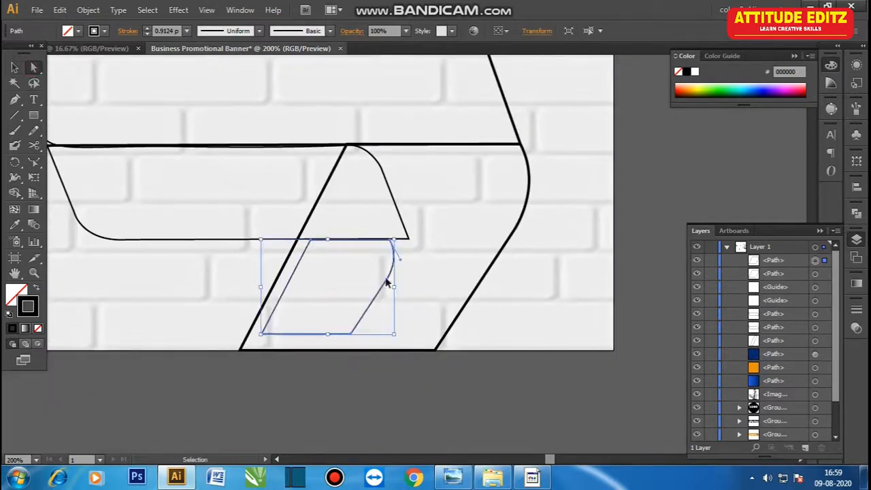
pyautogui.moveTo(281, 333); pyautogui.dragTo(249, 350)
pyautogui.moveTo(371, 333); pyautogui.dragTo(361, 351)
pyautogui.moveTo(329, 239); pyautogui.dragTo(297, 240)
pyautogui.moveTo(249, 350); pyautogui.dragTo(240, 351)
# Step: Narrow the large lower band by nudging its two left anchors to the right
pyautogui.click(526, 161)
pyautogui.click(347, 145)
pyautogui.keyDown('shift'); pyautogui.click(240, 351); pyautogui.keyUp('shift')
pyautogui.press('Right')
pyautogui.press('Right')
pyautogui.press('Right')
pyautogui.press('Right')
pyautogui.press('Right')
pyautogui.press('Right')
pyautogui.press('Right')
pyautogui.press('Right')
pyautogui.press('Right')
pyautogui.press('Right')
pyautogui.press('Right')
pyautogui.press('Right')
pyautogui.click(14, 67)
pyautogui.click(417, 367)
pyautogui.hotkey('ctrl', '-')
pyautogui.hotkey('ctrl', '-')
pyautogui.hotkey('ctrl', '-')
pyautogui.hotkey('ctrl', '-')
pyautogui.press('-')
pyautogui.moveTo(449, 186); pyautogui.dragTo(403, 352)
pyautogui.hotkey('ctrl', '-')
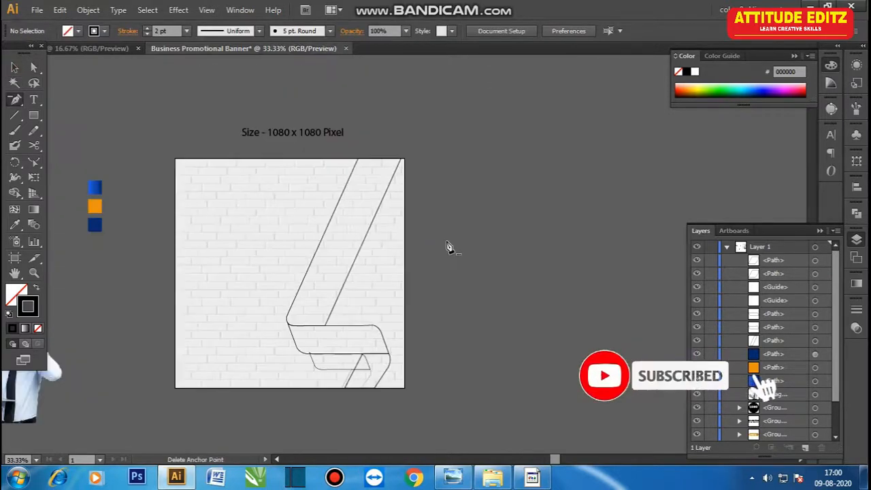
pyautogui.click(483, 226)
pyautogui.press('Return')
pyautogui.click(479, 226)
pyautogui.click(548, 254)
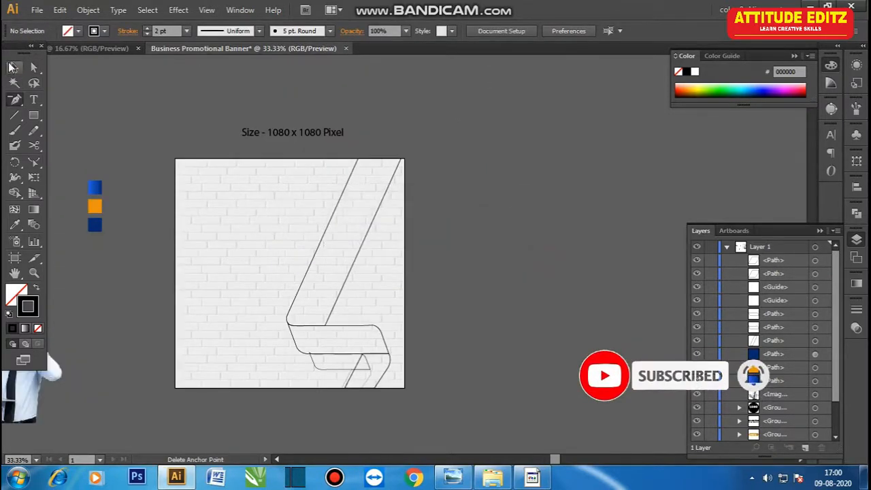
# Step: Enlarge all the ribbon bands together so that they extend past the artboard's top and bottom edges
pyautogui.moveTo(247, 420); pyautogui.dragTo(287, 342)
pyautogui.moveTo(286, 162); pyautogui.dragTo(253, 108)
pyautogui.moveTo(255, 388); pyautogui.dragTo(248, 397)
pyautogui.click(499, 285)
pyautogui.click(389, 129)
pyautogui.click(515, 206)
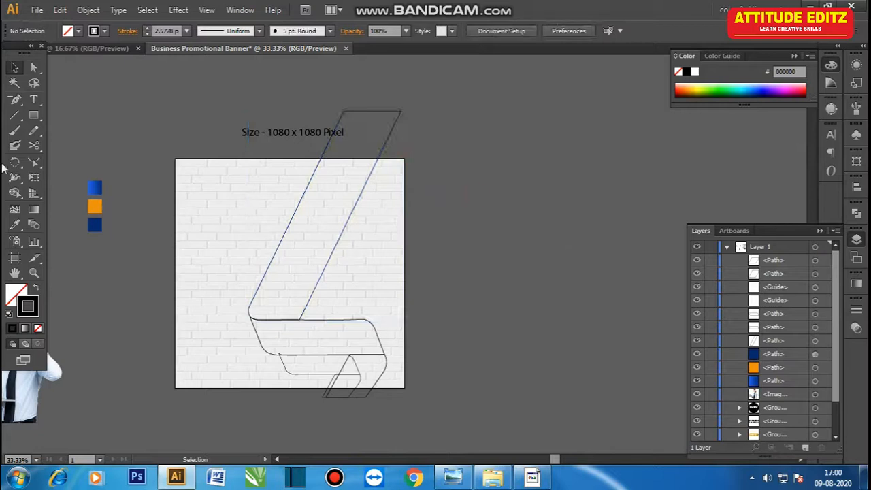
# Step: Fill the tall diagonal band with the blue gradient swatch, running along its length from dark at the top to bright at the fold
pyautogui.hotkey('ctrl', '=')
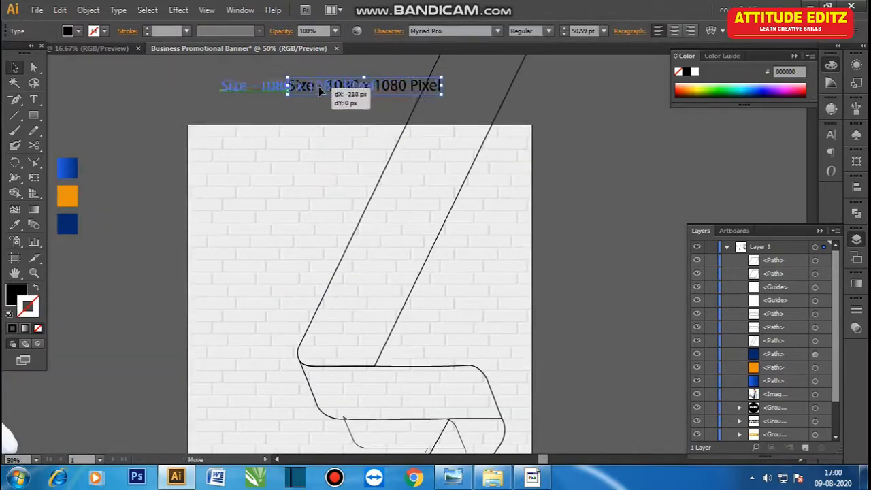
pyautogui.click(496, 113)
pyautogui.click(15, 226)
pyautogui.click(70, 168)
pyautogui.click(33, 210)
pyautogui.hotkey('ctrl', '-')
pyautogui.moveTo(434, 166); pyautogui.dragTo(372, 301)
pyautogui.moveTo(406, 226); pyautogui.dragTo(433, 160)
pyautogui.moveTo(369, 301); pyautogui.dragTo(354, 332)
pyautogui.moveTo(437, 170); pyautogui.dragTo(441, 151)
pyautogui.click(14, 67)
pyautogui.click(235, 231)
# Step: Fill the large horizontal band with the blue gradient swatch, running from dark at its left end to bright at its right end
pyautogui.click(405, 320)
pyautogui.click(13, 225)
pyautogui.click(182, 188)
pyautogui.click(14, 67)
pyautogui.click(234, 234)
pyautogui.click(426, 353)
pyautogui.click(33, 209)
pyautogui.moveTo(372, 335); pyautogui.dragTo(463, 335)
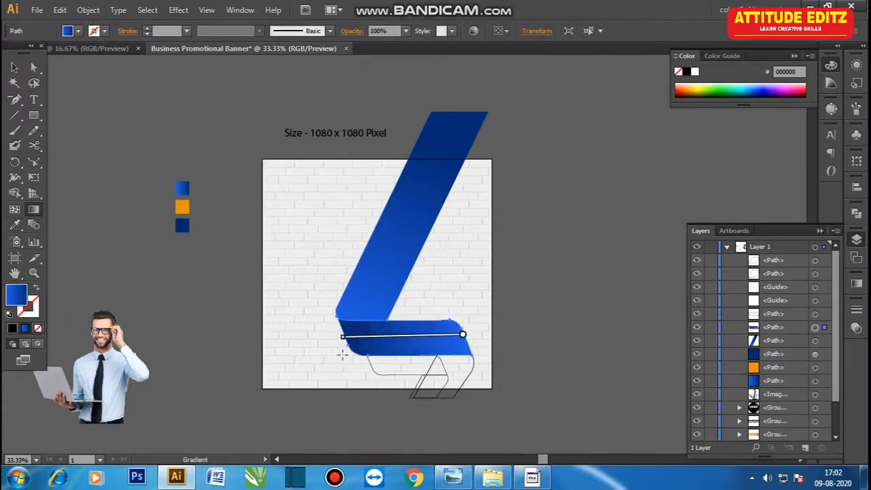
pyautogui.click(14, 68)
pyautogui.click(234, 256)
# Step: Fill the large lower band with the blue gradient swatch, dark at the fold under the horizontal band and bright at its lower end
pyautogui.moveTo(390, 379); pyautogui.dragTo(370, 334)
pyautogui.click(359, 253)
pyautogui.hotkey('ctrl', '+')
pyautogui.hotkey('ctrl', '+')
pyautogui.hotkey('ctrl', '+')
pyautogui.click(33, 67)
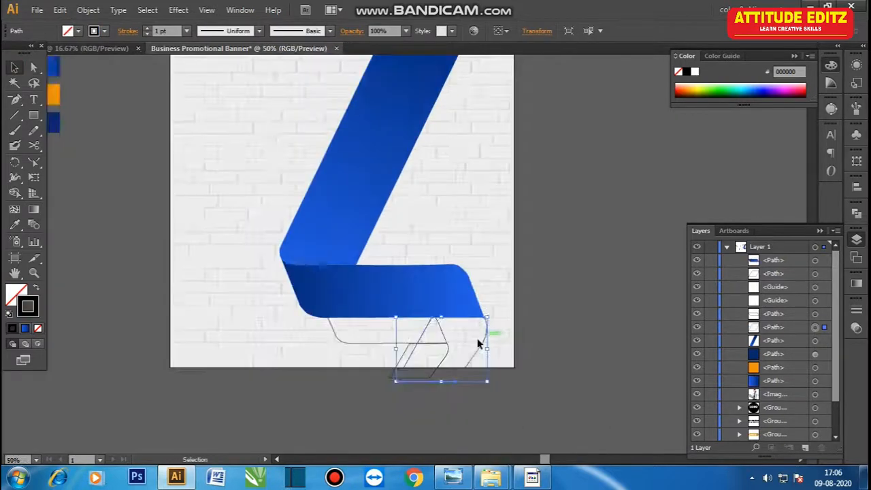
pyautogui.hotkey('ctrl', '+')
pyautogui.moveTo(453, 317); pyautogui.dragTo(469, 273)
pyautogui.click(14, 225)
pyautogui.click(313, 181)
pyautogui.click(14, 67)
pyautogui.click(587, 340)
pyautogui.click(501, 336)
pyautogui.click(33, 209)
pyautogui.moveTo(465, 353); pyautogui.dragTo(498, 289)
pyautogui.moveTo(449, 386); pyautogui.dragTo(498, 291)
pyautogui.press('v')
pyautogui.click(306, 394)
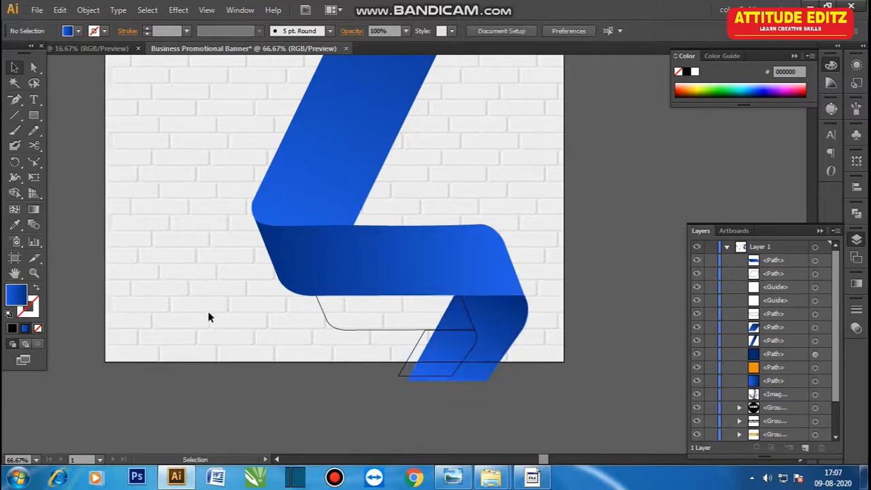
# Step: Fill the small horizontal band and the small lower band with the orange sampled from the color swatch
pyautogui.hotkey('ctrl', '-')
pyautogui.click(445, 345)
pyautogui.press('i')
pyautogui.click(106, 99)
pyautogui.press('v')
pyautogui.click(106, 206)
pyautogui.click(452, 382)
pyautogui.click(437, 402)
pyautogui.click(445, 383)
pyautogui.click(481, 336)
pyautogui.click(15, 68)
pyautogui.click(442, 355)
pyautogui.click(489, 368)
# Step: Move the small orange lower band until it slightly overlaps the orange horizontal band and their right edges line up
pyautogui.hotkey('ctrl', '+')
pyautogui.hotkey('ctrl', '+')
pyautogui.moveTo(516, 404); pyautogui.dragTo(359, 153)
pyautogui.click(472, 302)
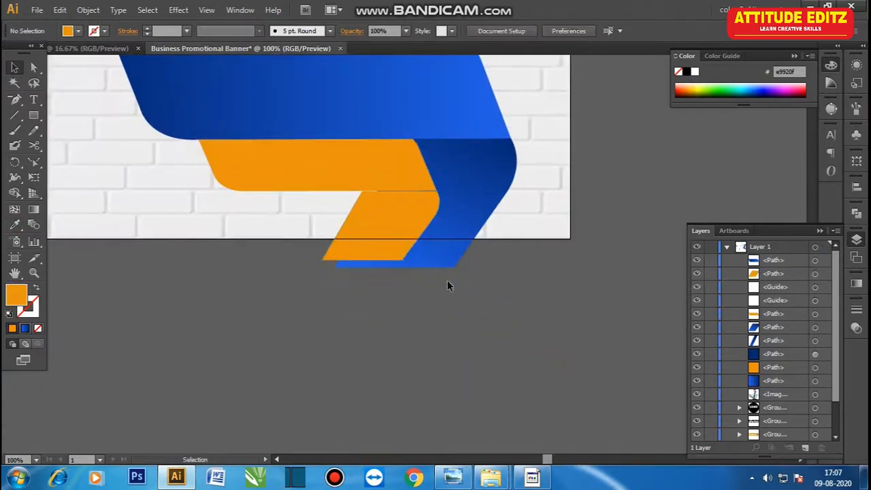
pyautogui.hotkey('ctrl', '+')
pyautogui.click(336, 175)
pyautogui.click(306, 153)
pyautogui.moveTo(271, 160); pyautogui.dragTo(272, 164)
pyautogui.click(414, 190)
pyautogui.hotkey('ctrl', '+')
pyautogui.hotkey('ctrl', '+')
pyautogui.moveTo(523, 100); pyautogui.dragTo(525, 233)
pyautogui.press('Left')
pyautogui.press('Left')
pyautogui.press('Left')
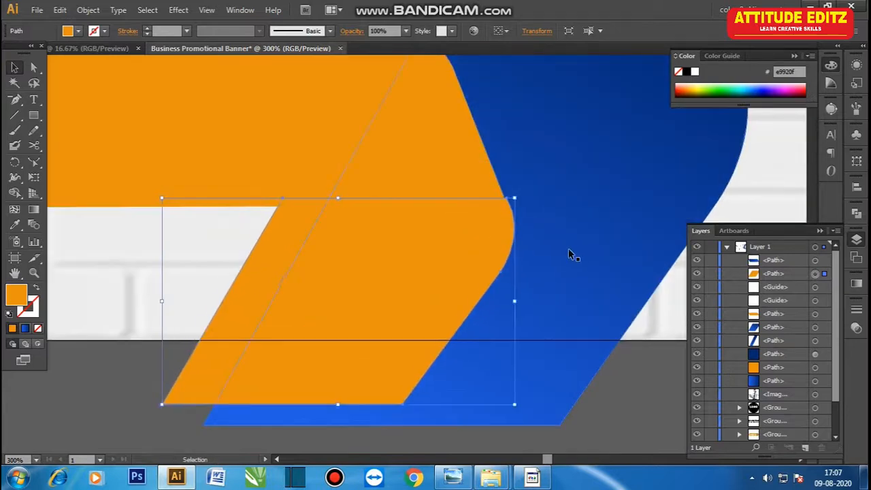
pyautogui.press('Right')
pyautogui.hotkey('ctrl', '-')
pyautogui.hotkey('ctrl', '-')
pyautogui.hotkey('ctrl', '-')
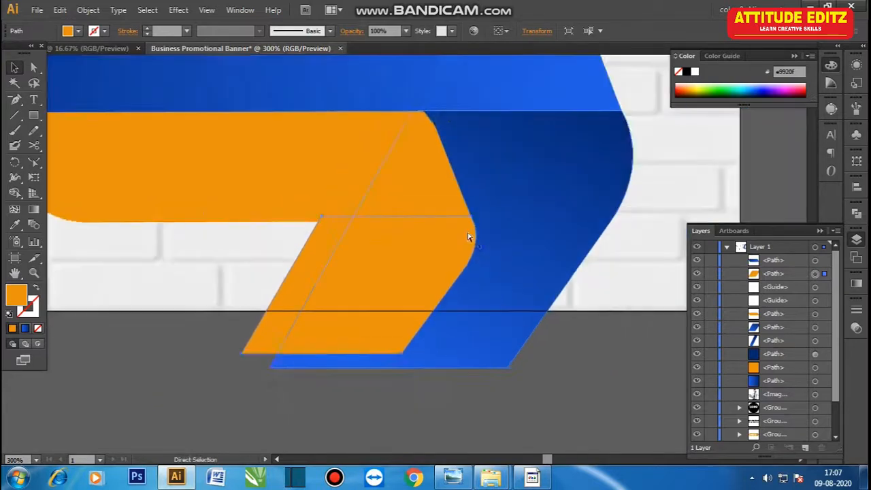
pyautogui.press('-')
pyautogui.click(568, 269)
pyautogui.click(558, 256)
pyautogui.press('v')
pyautogui.click(355, 225)
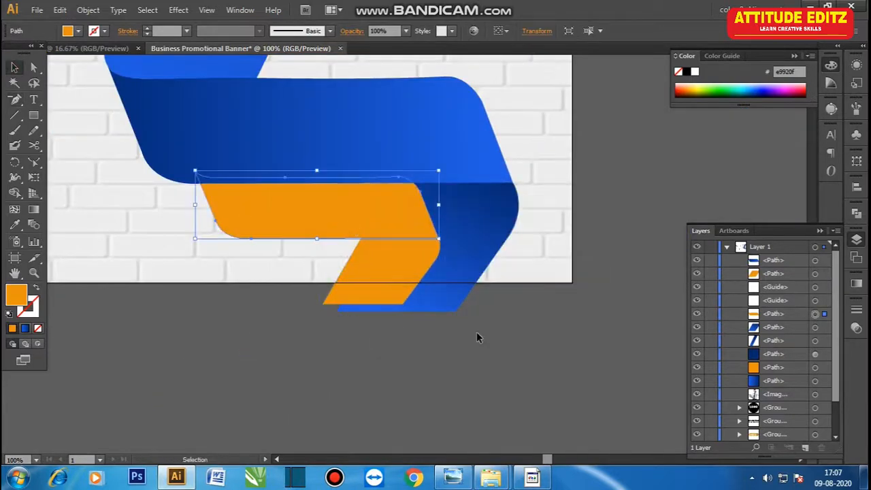
pyautogui.hotkey('ctrl', '-')
pyautogui.hotkey('ctrl', '-')
pyautogui.hotkey('ctrl', '-')
pyautogui.hotkey('ctrl', '-')
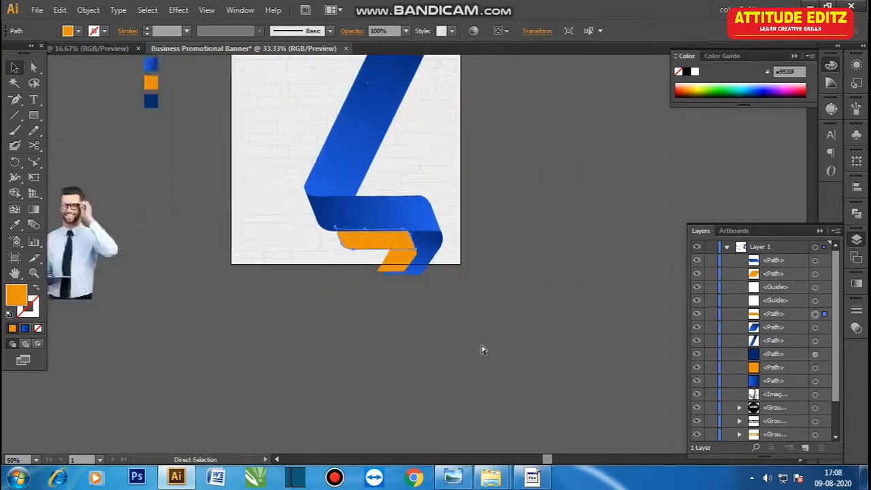
pyautogui.press('space')
pyautogui.hotkey('ctrl', '+')
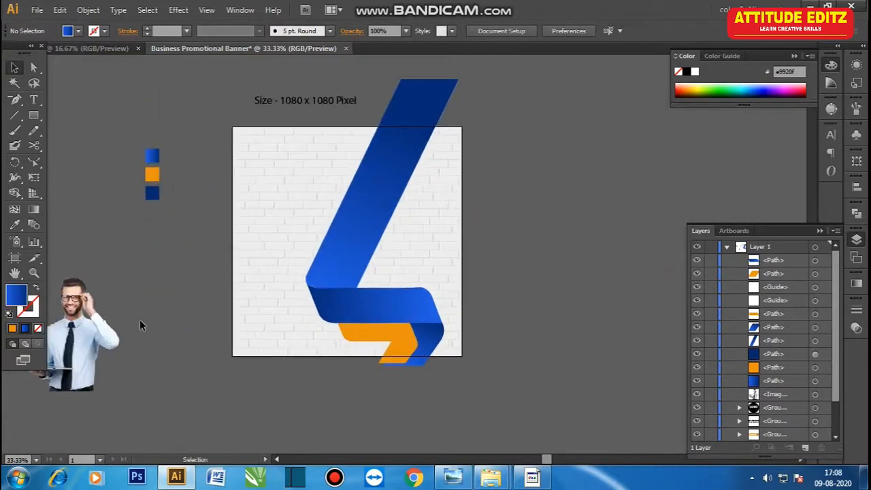
# Step: Move the businessman photo onto the ribbon above the horizontal band, bring it to the front and enlarge it slightly
pyautogui.click(98, 335)
pyautogui.moveTo(101, 336); pyautogui.dragTo(423, 220)
pyautogui.rightClick(423, 219)
pyautogui.moveTo(449, 294)
pyautogui.click(593, 294)
pyautogui.moveTo(333, 184)
pyautogui.mouseDown()
pyautogui.moveTo(306, 163)
pyautogui.moveTo(323, 174)
pyautogui.mouseUp()
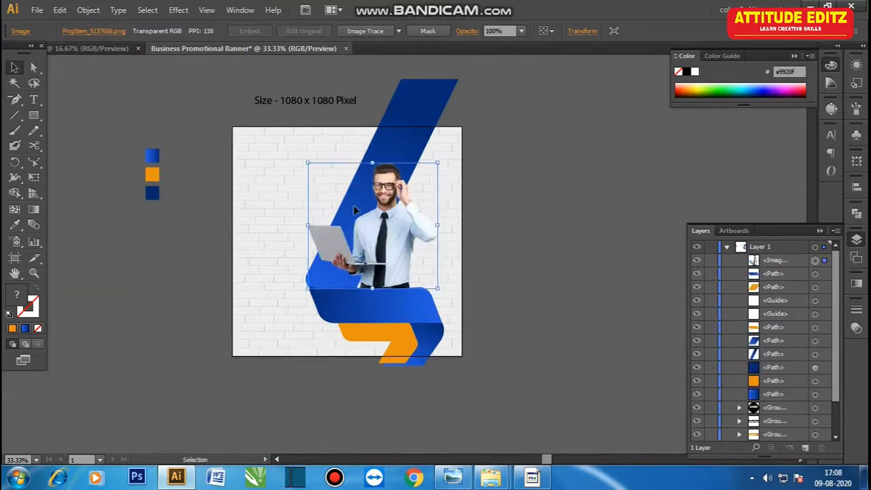
# Step: Select the photo together with all the ribbon bands and nudge them slightly to the right
pyautogui.click(420, 110)
pyautogui.moveTo(542, 246); pyautogui.dragTo(285, 393)
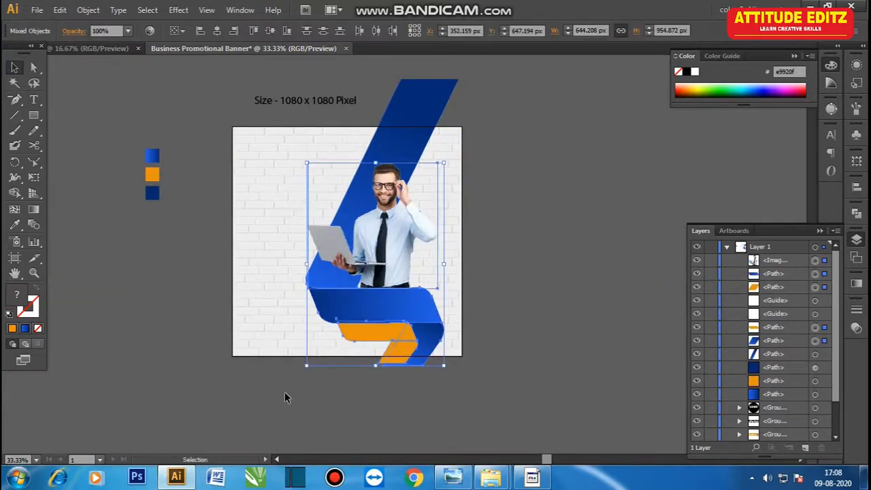
pyautogui.keyDown('shift'); pyautogui.click(450, 102); pyautogui.keyUp('shift')
pyautogui.press('Right')
pyautogui.press('Right')
pyautogui.press('Right')
pyautogui.press('Right')
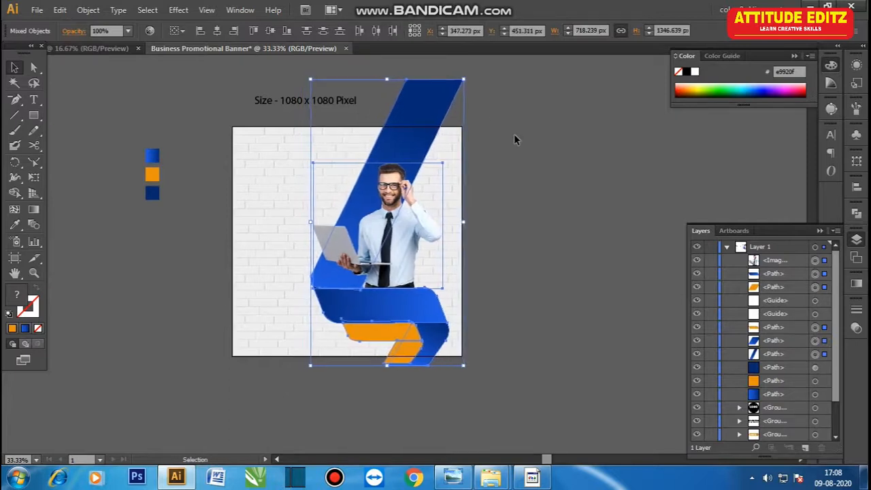
# Step: Nudge the selected photo and ribbon bands horizontally so they sit slightly closer to the artboard's right edge
pyautogui.press('Left')
pyautogui.press('Left')
pyautogui.press('Left')
pyautogui.press('Left')
pyautogui.press('Left')
pyautogui.press('Left')
pyautogui.press('Left')
pyautogui.press('Left')
pyautogui.press('Left')
pyautogui.press('Left')
pyautogui.press('Left')
pyautogui.press('Left')
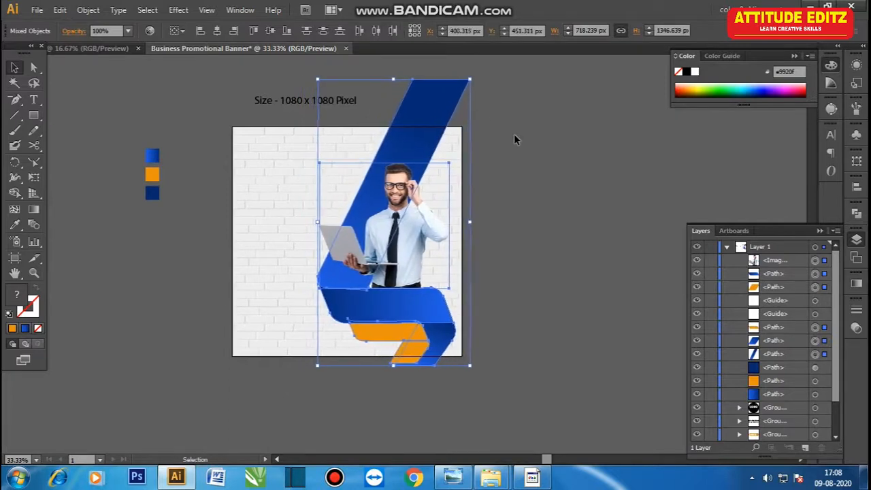
pyautogui.click(546, 221)
# Step: Enlarge the businessman photo slightly and move it down so its lower edge overlaps the blue horizontal band
pyautogui.click(402, 238)
pyautogui.moveTo(317, 289); pyautogui.dragTo(304, 300)
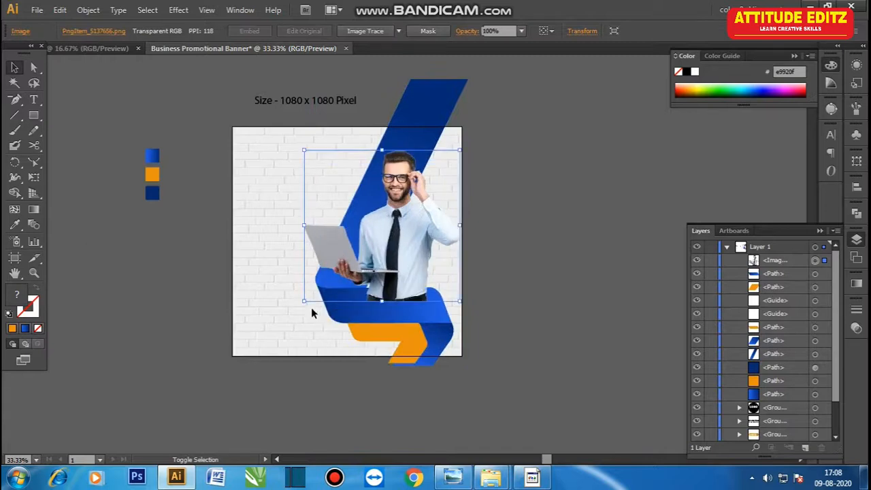
pyautogui.moveTo(410, 261); pyautogui.dragTo(390, 277)
pyautogui.moveTo(458, 148); pyautogui.dragTo(455, 155)
pyautogui.click(451, 290)
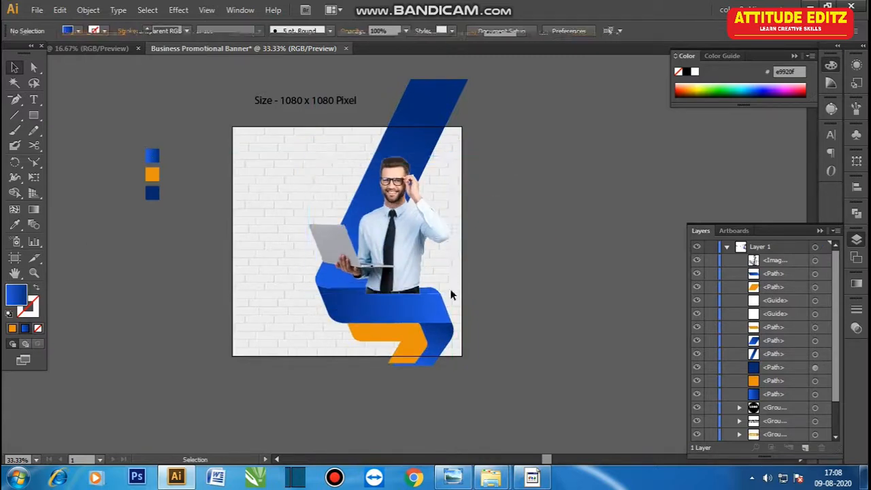
# Step: Bring the blue horizontal band in front of the businessman photo and nudge the photo slightly to the left
pyautogui.rightClick(401, 312)
pyautogui.click(590, 288)
pyautogui.click(428, 263)
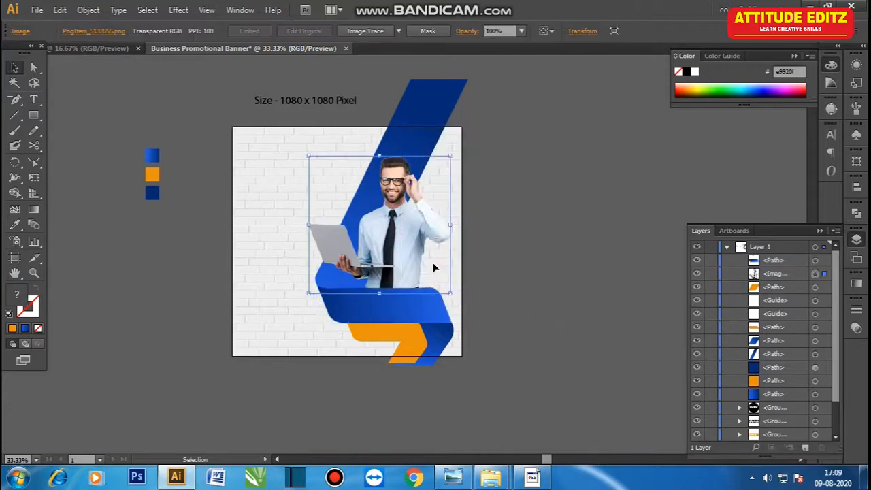
pyautogui.hotkey('ctrl', '=')
pyautogui.press('Left')
pyautogui.press('Left')
pyautogui.press('Left')
pyautogui.press('Left')
pyautogui.press('Left')
pyautogui.press('Left')
pyautogui.press('Left')
pyautogui.press('Left')
pyautogui.press('Left')
pyautogui.press('Left')
pyautogui.press('Left')
pyautogui.press('Left')
pyautogui.press('Left')
pyautogui.press('Left')
pyautogui.press('Left')
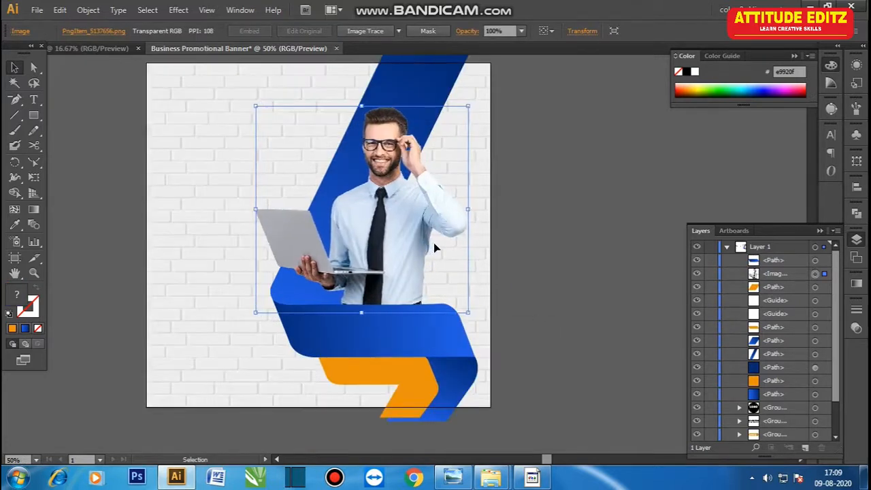
# Step: Apply a Drop Shadow to the photo in Multiply mode with 29% opacity, 10 px X and Y offsets and 10 px blur
pyautogui.click(179, 9)
pyautogui.moveTo(233, 156)
pyautogui.click(340, 155)
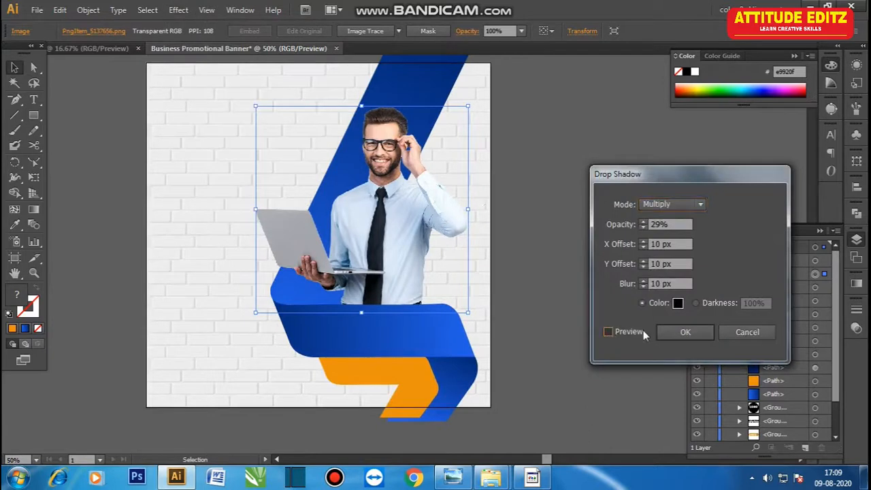
pyautogui.click(678, 333)
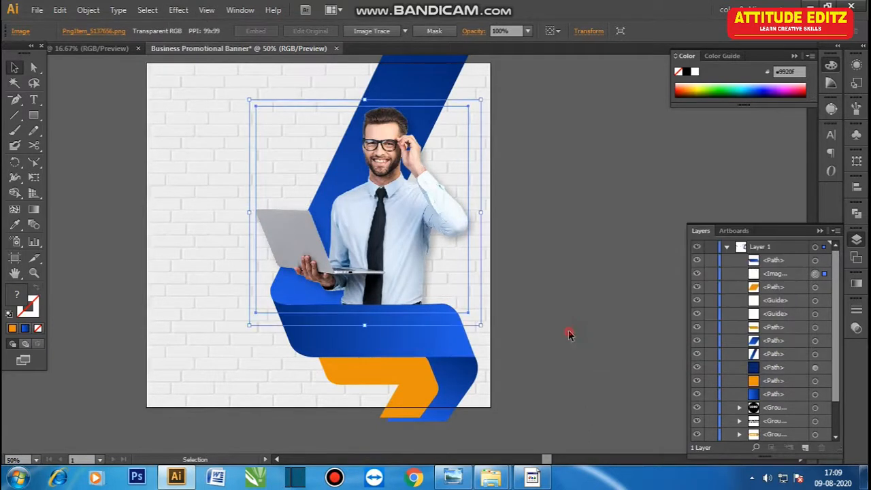
pyautogui.click(558, 319)
# Step: Draw a small wide rectangle beside the artboard, remove its stroke and fill it with black (000000)
pyautogui.hotkey('ctrl', '-')
pyautogui.press('space')
pyautogui.moveTo(526, 253); pyautogui.dragTo(565, 248)
pyautogui.hotkey('ctrl', '+')
pyautogui.press('space')
pyautogui.moveTo(553, 370)
pyautogui.mouseDown()
pyautogui.moveTo(402, 241)
pyautogui.moveTo(531, 247)
pyautogui.mouseUp()
pyautogui.doubleClick(16, 295)
pyautogui.write('000000')
pyautogui.click(798, 151)
pyautogui.click(9, 314)
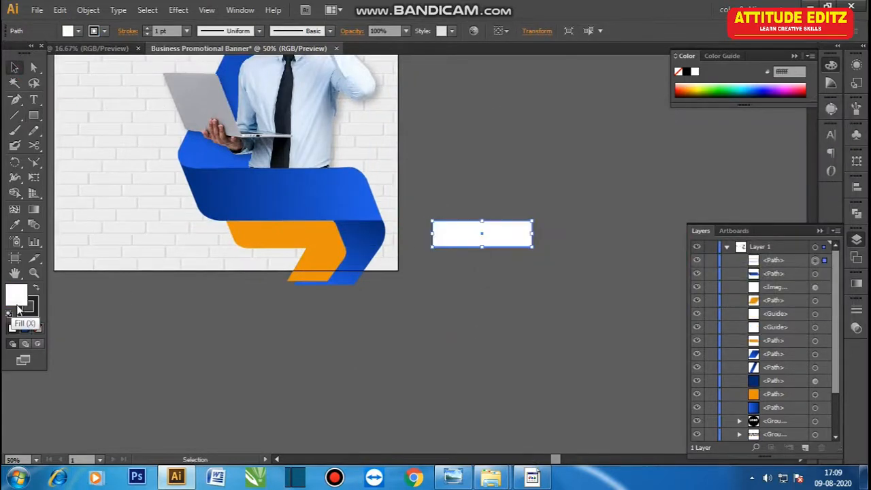
pyautogui.doubleClick(15, 295)
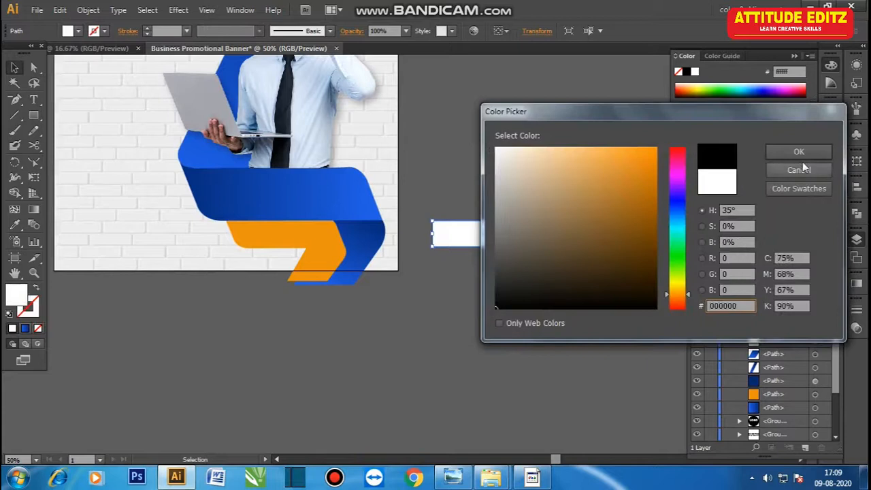
pyautogui.click(799, 151)
# Step: Apply a Gaussian Blur to the black rectangle, previewing it while adjusting the radius
pyautogui.click(179, 9)
pyautogui.moveTo(204, 223)
pyautogui.click(384, 226)
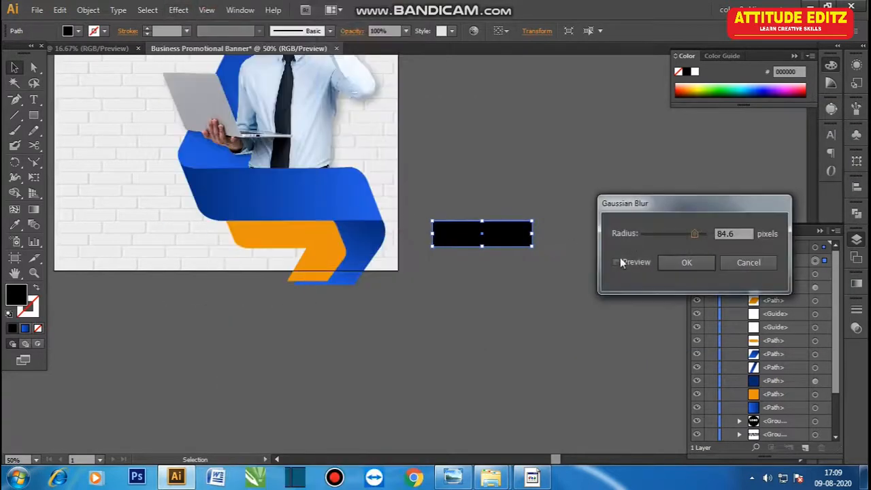
pyautogui.click(616, 262)
pyautogui.moveTo(686, 234); pyautogui.dragTo(694, 234)
pyautogui.click(687, 267)
pyautogui.click(593, 279)
# Step: Rasterize the blurred black rectangle at 300 ppi and set its opacity to 71%
pyautogui.click(506, 243)
pyautogui.click(88, 10)
pyautogui.click(114, 162)
pyautogui.click(477, 293)
pyautogui.click(515, 236)
pyautogui.click(515, 238)
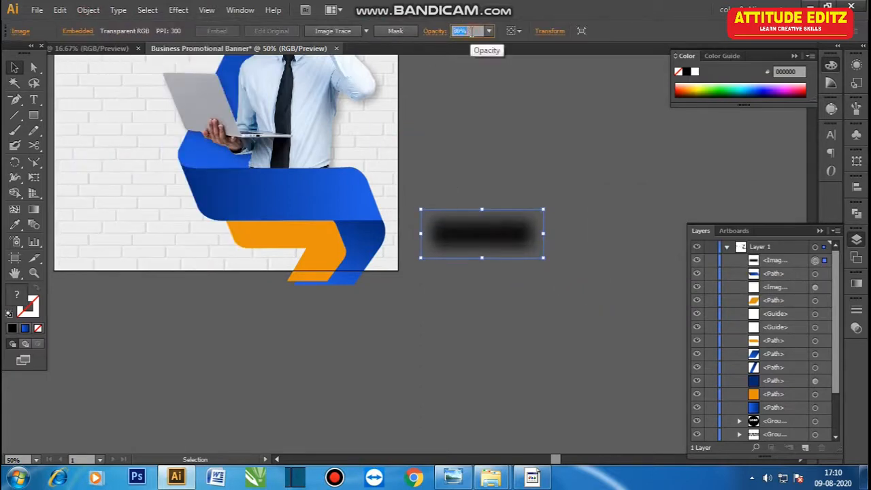
# Step: Flatten the blurred shadow to half its height and place it along the lower edge of the orange horizontal band
pyautogui.moveTo(482, 237); pyautogui.dragTo(482, 234)
pyautogui.moveTo(509, 226); pyautogui.dragTo(320, 252)
pyautogui.click(438, 289)
pyautogui.hotkey('ctrl', '+')
pyautogui.moveTo(269, 268); pyautogui.dragTo(351, 245)
# Step: Send the blurred shadow three levels backward so it lies beneath the photo and the lower orange band
pyautogui.rightClick(333, 218)
pyautogui.click(537, 323)
pyautogui.rightClick(395, 227)
pyautogui.click(538, 331)
pyautogui.rightClick(394, 225)
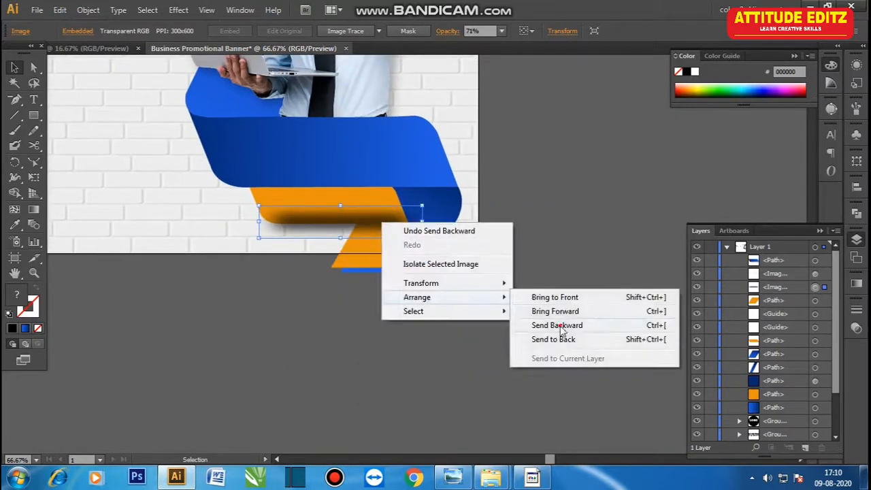
pyautogui.click(554, 324)
pyautogui.click(340, 266)
# Step: Bring the orange horizontal band to the front, and put the blue horizontal band back above it
pyautogui.click(283, 201)
pyautogui.rightClick(282, 201)
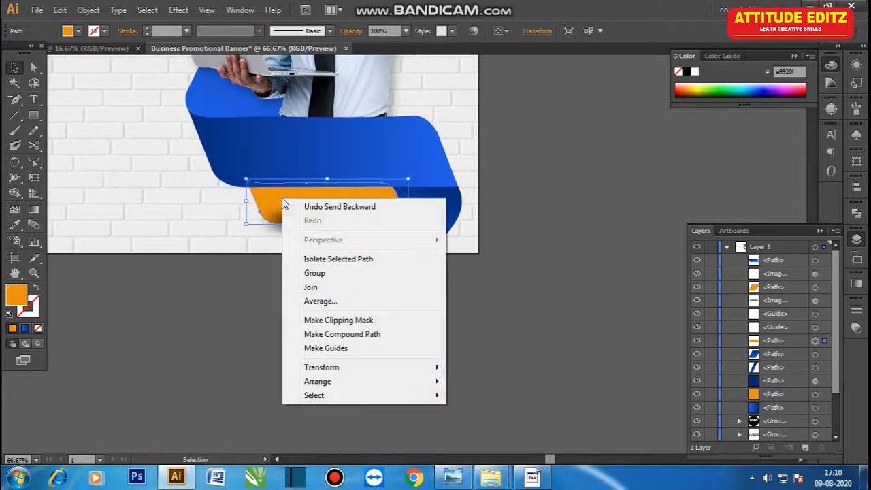
pyautogui.moveTo(331, 381)
pyautogui.click(503, 381)
pyautogui.click(495, 351)
pyautogui.rightClick(430, 174)
pyautogui.moveTo(476, 359)
pyautogui.click(605, 358)
pyautogui.click(554, 357)
# Step: Send the lower diagonal orange band behind the blurred shadow
pyautogui.rightClick(358, 252)
pyautogui.moveTo(395, 434)
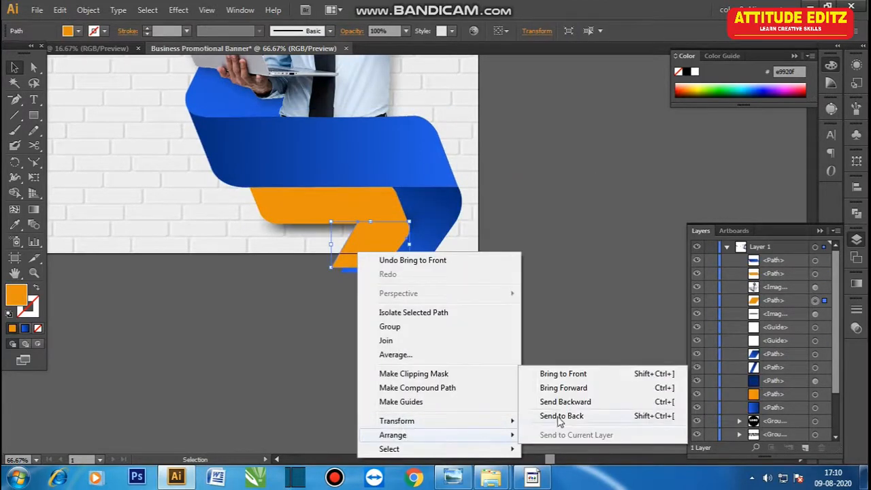
pyautogui.click(551, 414)
# Step: Make the shadow under the orange horizontal band thinner and narrow both ends to fit the band's width
pyautogui.click(330, 229)
pyautogui.scroll(2, 320, 231)
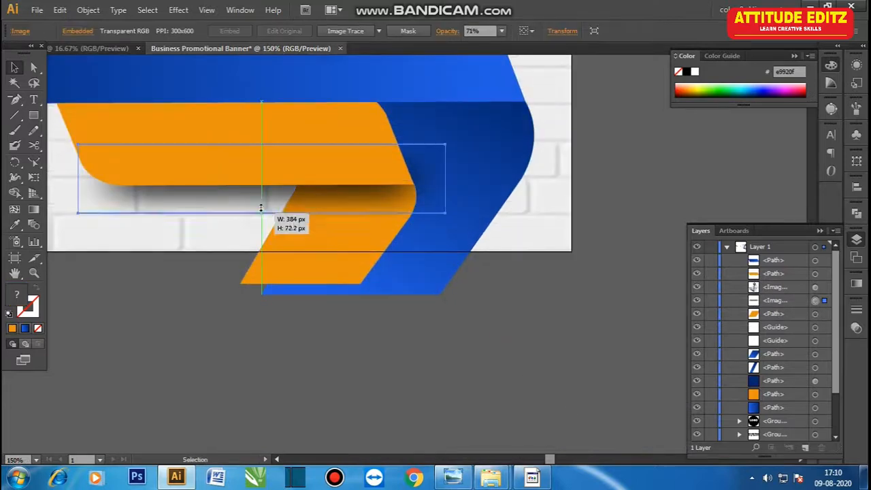
pyautogui.moveTo(261, 216); pyautogui.dragTo(300, 201)
pyautogui.moveTo(445, 173); pyautogui.dragTo(417, 173)
pyautogui.moveTo(77, 173); pyautogui.dragTo(83, 173)
pyautogui.moveTo(417, 172); pyautogui.dragTo(418, 173)
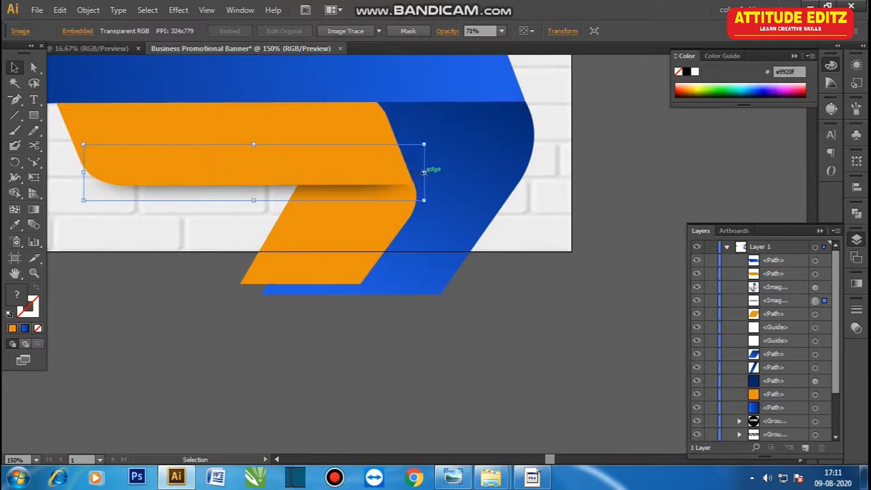
pyautogui.click(528, 320)
# Step: Copy the shadow to the upper edge of the blue horizontal band behind the photo and set its opacity to 50%
pyautogui.hotkey('ctrl', '-')
pyautogui.hotkey('ctrl', '-')
pyautogui.click(349, 227)
pyautogui.moveTo(350, 228); pyautogui.dragTo(277, 131)
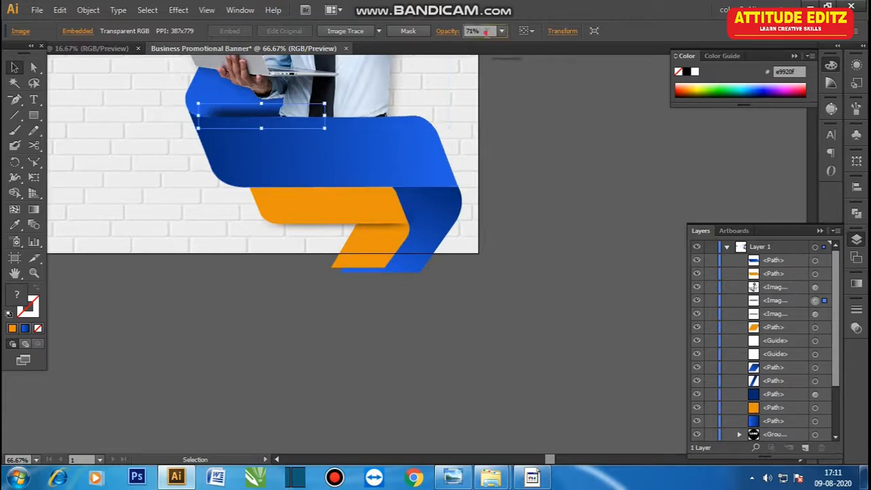
pyautogui.click(512, 185)
pyautogui.click(241, 112)
pyautogui.click(507, 198)
pyautogui.click(231, 114)
pyautogui.click(233, 110)
# Step: Select the copied shadow in Outline view, return to Preview and stretch its left end to the blue ribbon fold
pyautogui.click(207, 10)
pyautogui.click(255, 9)
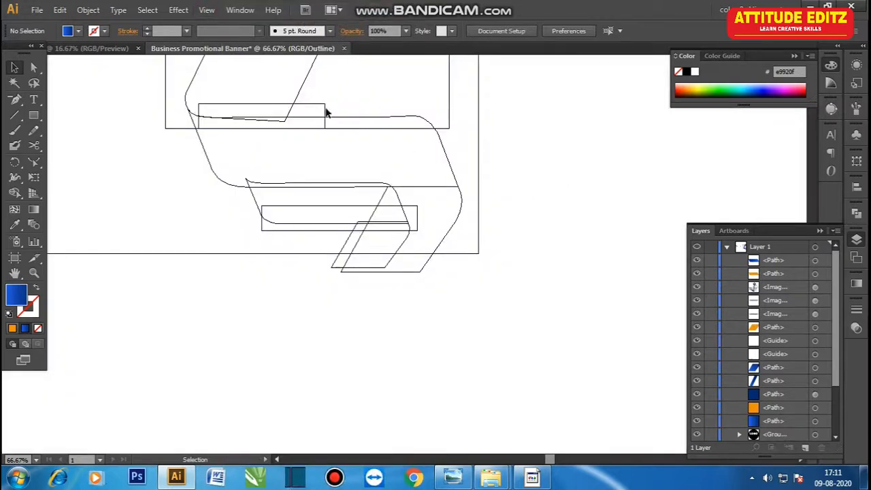
pyautogui.click(324, 113)
pyautogui.click(207, 9)
pyautogui.click(253, 10)
pyautogui.moveTo(197, 116); pyautogui.dragTo(185, 116)
# Step: Stretch the copied shadow slightly past the left edge of the fold and nudge it down a little
pyautogui.hotkey('ctrl', '=')
pyautogui.press('=')
pyautogui.moveTo(240, 101); pyautogui.dragTo(305, 203)
pyautogui.click(15, 67)
pyautogui.moveTo(132, 183); pyautogui.dragTo(125, 183)
pyautogui.press('Down')
pyautogui.press('Down')
pyautogui.press('Down')
pyautogui.press('Down')
pyautogui.press('Down')
pyautogui.press('Down')
pyautogui.press('Down')
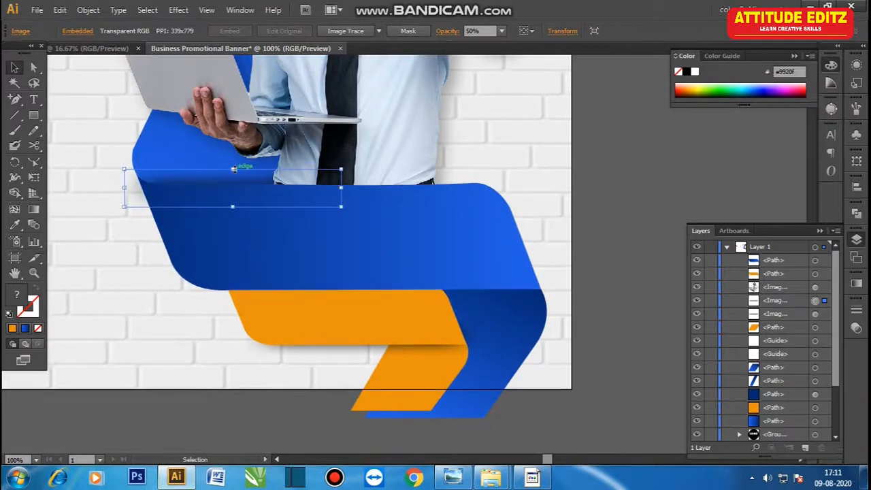
# Step: Nudge the businessman photo slightly to the right over the ribbon
pyautogui.hotkey('ctrl', '-')
pyautogui.hotkey('ctrl', '-')
pyautogui.hotkey('ctrl', '-')
pyautogui.click(508, 282)
pyautogui.moveTo(489, 227); pyautogui.dragTo(446, 285)
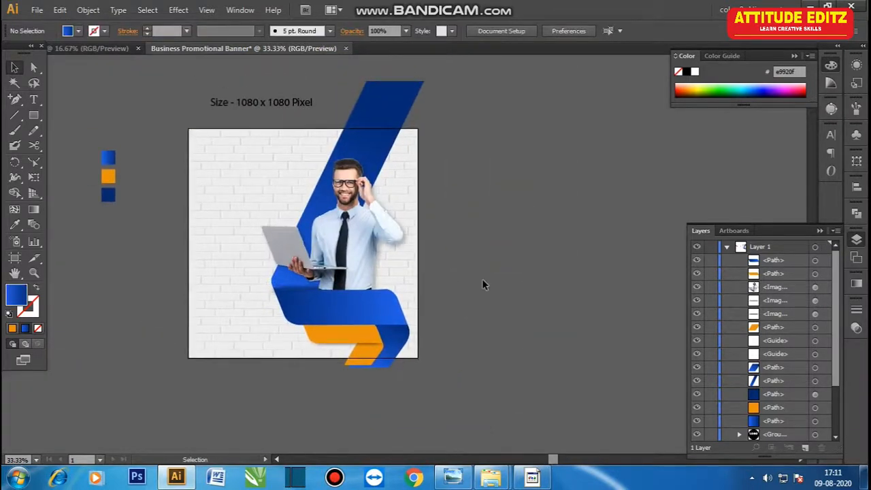
pyautogui.click(363, 231)
pyautogui.press('Right')
pyautogui.press('Right')
pyautogui.press('Right')
pyautogui.press('Right')
pyautogui.press('Right')
pyautogui.press('Right')
pyautogui.press('Right')
pyautogui.press('Right')
pyautogui.click(518, 283)
# Step: Draw a rectangle covering the whole artboard and use it as a clipping mask for the ribbon bands, shadows and photo
pyautogui.press('m')
pyautogui.moveTo(189, 128); pyautogui.dragTo(418, 358)
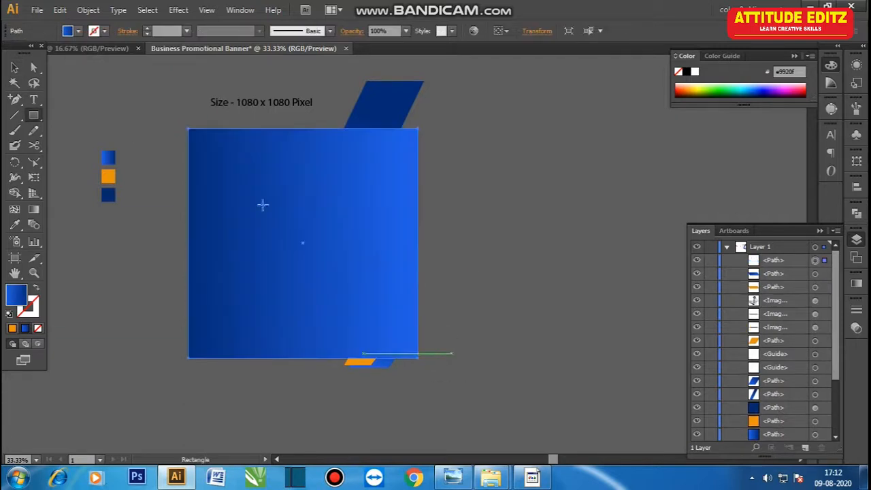
pyautogui.click(430, 134)
pyautogui.moveTo(182, 366); pyautogui.dragTo(261, 298)
pyautogui.rightClick(301, 203)
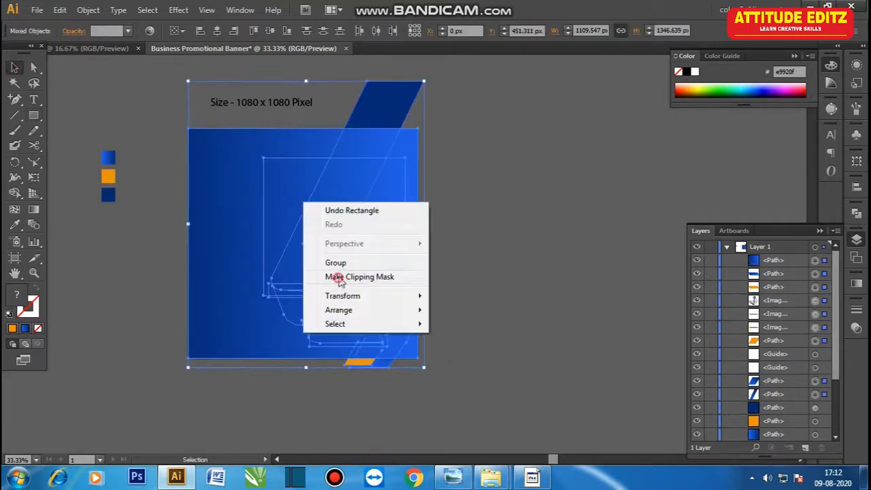
pyautogui.click(333, 276)
pyautogui.click(449, 252)
# Step: Move the three color swatches to the right of the artboard and the logo, headline and contact groups onto its left side
pyautogui.moveTo(96, 152); pyautogui.dragTo(515, 180)
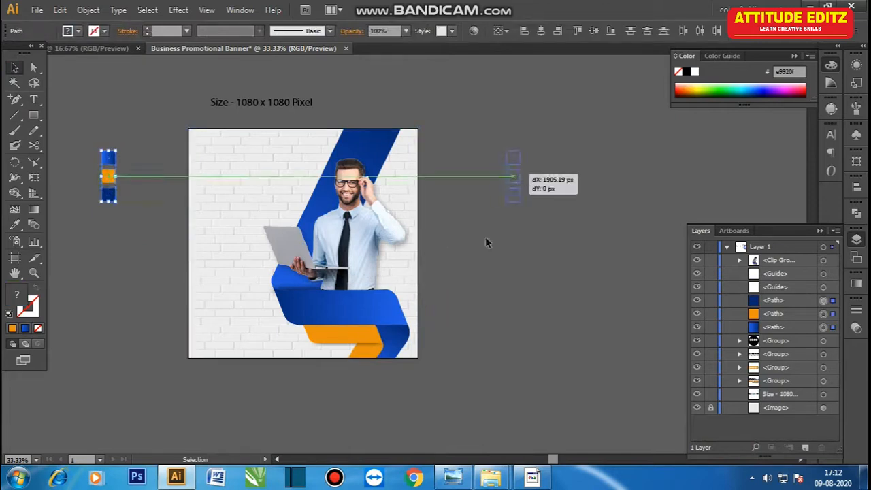
pyautogui.moveTo(129, 208); pyautogui.dragTo(299, 206)
pyautogui.hotkey('ctrl', '-')
pyautogui.moveTo(251, 146); pyautogui.dragTo(96, 331)
pyautogui.moveTo(147, 211); pyautogui.dragTo(434, 219)
pyautogui.click(190, 223)
# Step: Scale the headline text group down slightly, keeping its upper-left corner in place
pyautogui.hotkey('ctrl', '+')
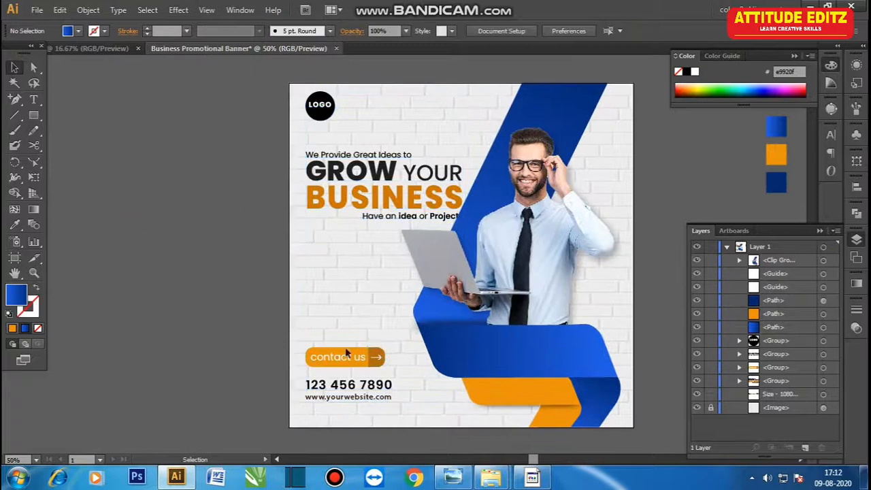
pyautogui.moveTo(326, 260); pyautogui.dragTo(304, 259)
pyautogui.click(334, 196)
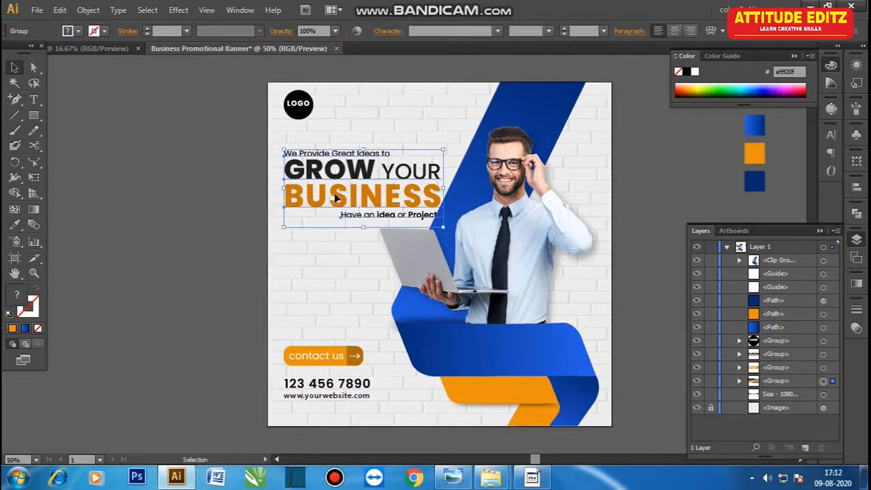
pyautogui.moveTo(444, 228); pyautogui.dragTo(432, 222)
pyautogui.click(233, 253)
# Step: Select the contact button, phone number and website text and nudge them down toward the artboard's lower edge
pyautogui.moveTo(326, 348); pyautogui.dragTo(278, 309)
pyautogui.moveTo(156, 272); pyautogui.dragTo(333, 369)
pyautogui.keyDown('shift'); pyautogui.click(386, 211); pyautogui.keyUp('shift')
pyautogui.press('Down')
pyautogui.press('Down')
pyautogui.press('Down')
pyautogui.press('Down')
pyautogui.press('Down')
pyautogui.press('Down')
pyautogui.press('Down')
pyautogui.press('Down')
pyautogui.press('Down')
pyautogui.press('Down')
pyautogui.press('Down')
pyautogui.press('Down')
pyautogui.press('Down')
pyautogui.press('Down')
pyautogui.press('Down')
pyautogui.press('Down')
pyautogui.moveTo(182, 202); pyautogui.dragTo(187, 248)
pyautogui.click(189, 246)
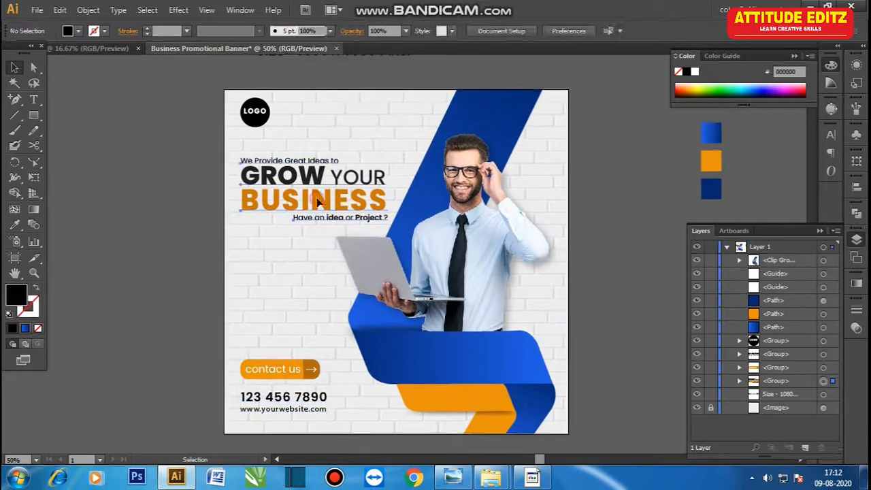
# Step: Nudge the headline text group down slightly below the logo
pyautogui.click(316, 201)
pyautogui.press('Down')
pyautogui.press('Down')
pyautogui.press('Down')
pyautogui.press('Down')
pyautogui.press('Down')
pyautogui.press('Down')
pyautogui.press('Down')
pyautogui.press('Down')
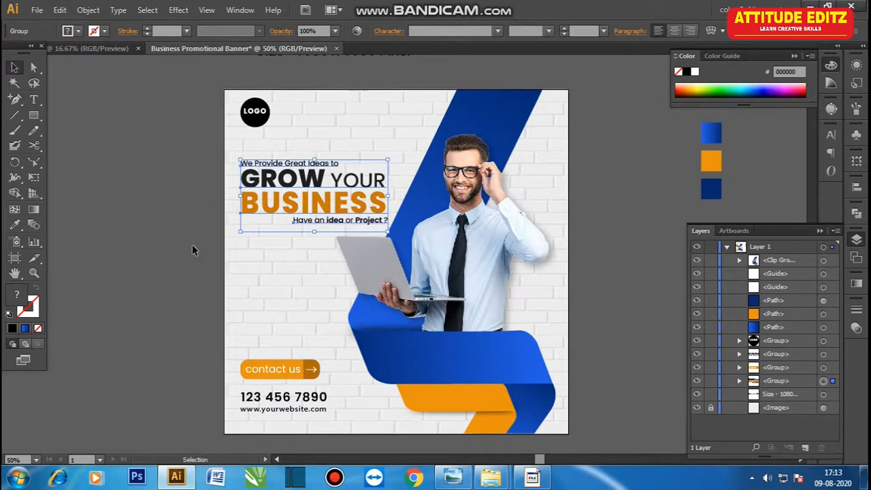
# Step: Ungroup the headline and recolor the word BUSINESS with the orange sampled from the ribbon
pyautogui.rightClick(269, 208)
pyautogui.click(292, 284)
pyautogui.click(262, 217)
pyautogui.press('i')
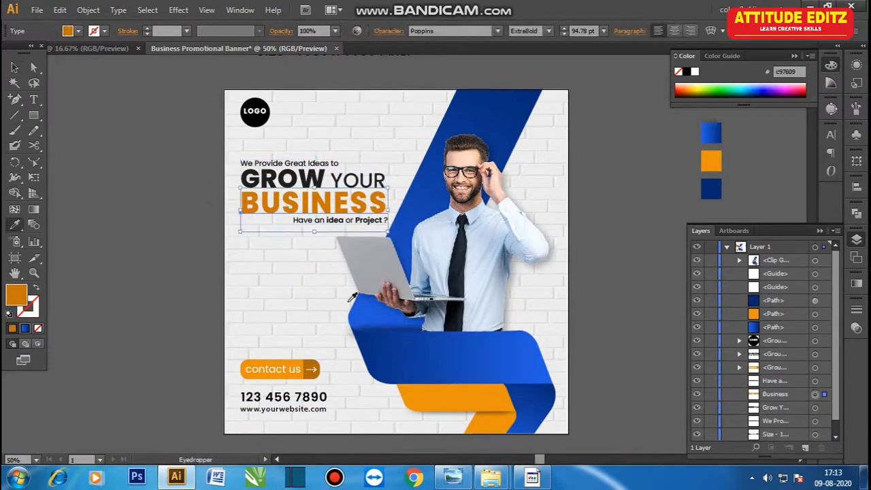
pyautogui.click(429, 396)
pyautogui.press('v')
pyautogui.click(76, 138)
# Step: Enlarge the round black logo slightly from its lower-right corner
pyautogui.click(255, 124)
pyautogui.moveTo(270, 127); pyautogui.dragTo(272, 130)
pyautogui.keyDown('shift'); pyautogui.click(286, 178); pyautogui.keyUp('shift')
pyautogui.click(201, 148)
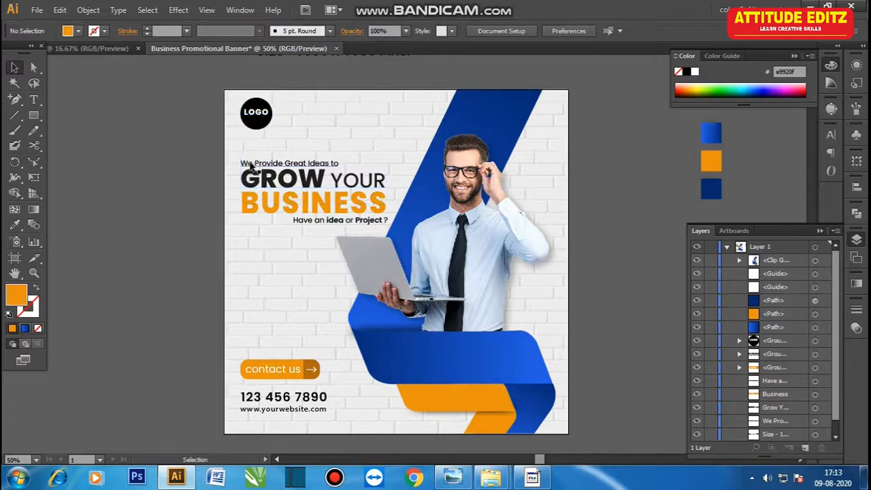
# Step: Group the headline text lines together again
pyautogui.click(272, 164)
pyautogui.keyDown('shift'); pyautogui.click(289, 180); pyautogui.keyUp('shift')
pyautogui.keyDown('shift'); pyautogui.click(305, 203); pyautogui.keyUp('shift')
pyautogui.hotkey('ctrl', 'g')
pyautogui.moveTo(169, 281); pyautogui.dragTo(142, 266)
pyautogui.click(142, 266)
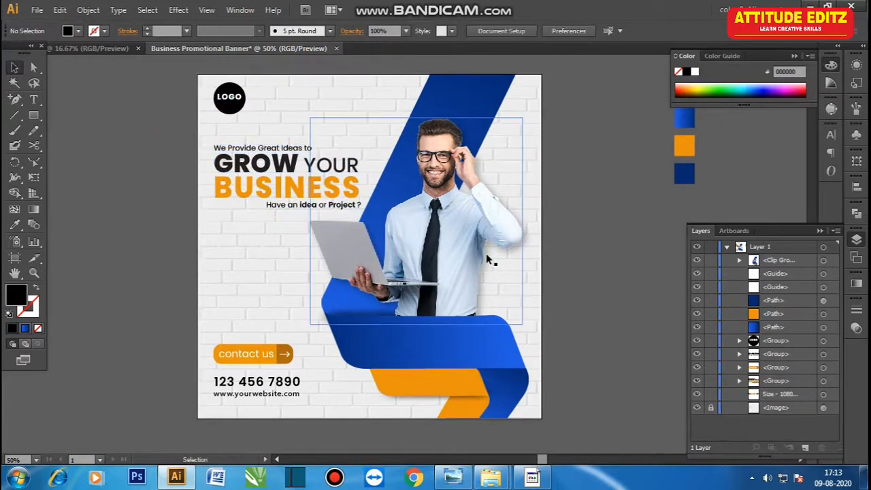
# Step: Delete the three color swatches beside the artboard
pyautogui.hotkey('ctrl', '-')
pyautogui.click(561, 250)
pyautogui.moveTo(561, 250); pyautogui.dragTo(616, 149)
pyautogui.press('Delete')
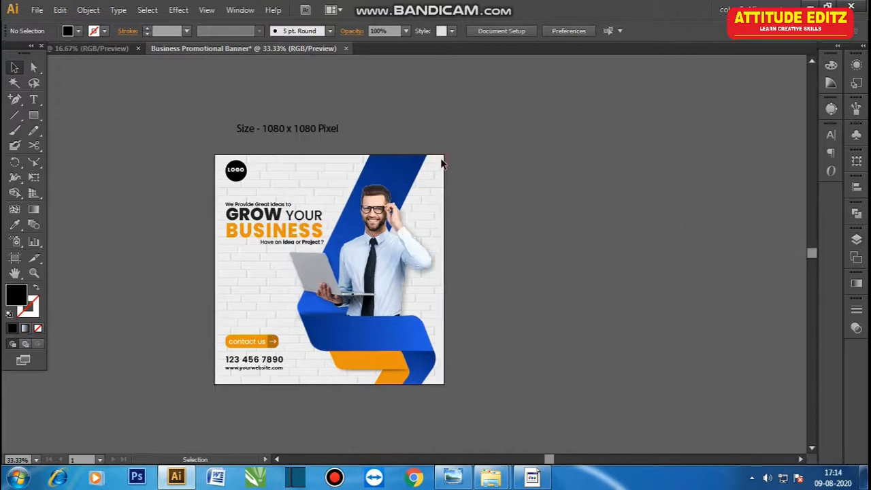
# Step: Isolate the clip group and draw a closed Pen shape over the area right of the ribbon, extending past the artboard edges
pyautogui.click(441, 160)
pyautogui.click(506, 190)
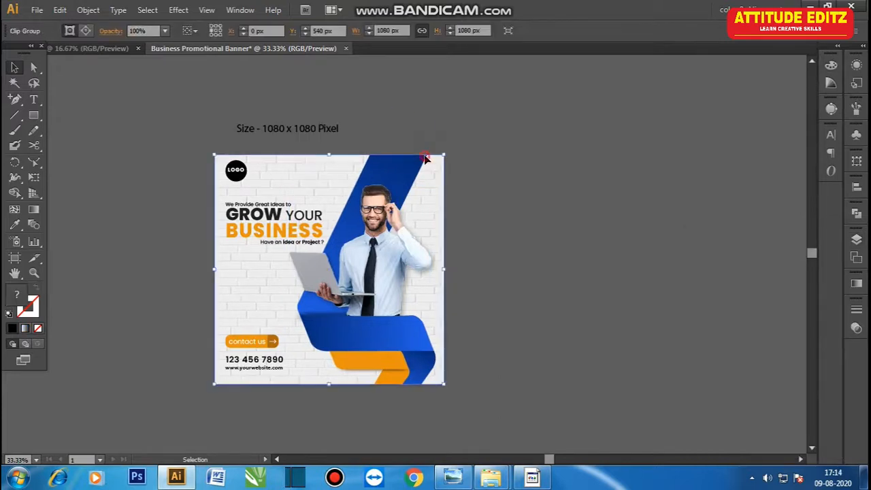
pyautogui.doubleClick(427, 160)
pyautogui.moveTo(17, 102); pyautogui.dragTo(58, 98)
pyautogui.click(398, 146)
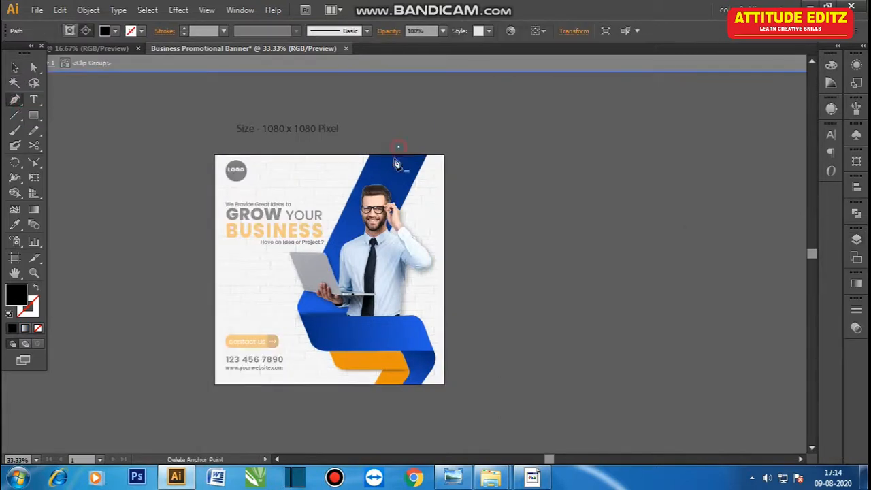
pyautogui.moveTo(327, 335); pyautogui.dragTo(344, 350)
pyautogui.click(344, 356)
pyautogui.click(377, 358)
pyautogui.click(396, 362)
pyautogui.click(391, 382)
pyautogui.click(388, 399)
pyautogui.click(438, 396)
pyautogui.click(462, 378)
pyautogui.click(475, 171)
pyautogui.click(464, 136)
pyautogui.click(429, 131)
pyautogui.click(398, 146)
# Step: Fill the new shape with the ribbon's orange and send it behind the ribbon bands and photo
pyautogui.click(15, 68)
pyautogui.click(345, 359)
pyautogui.press('v')
pyautogui.rightClick(443, 164)
pyautogui.moveTo(498, 359)
pyautogui.click(655, 401)
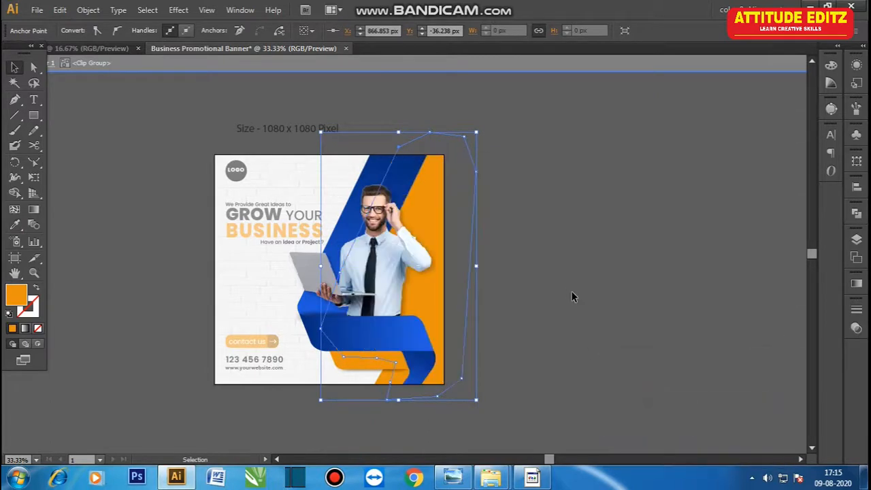
pyautogui.click(568, 288)
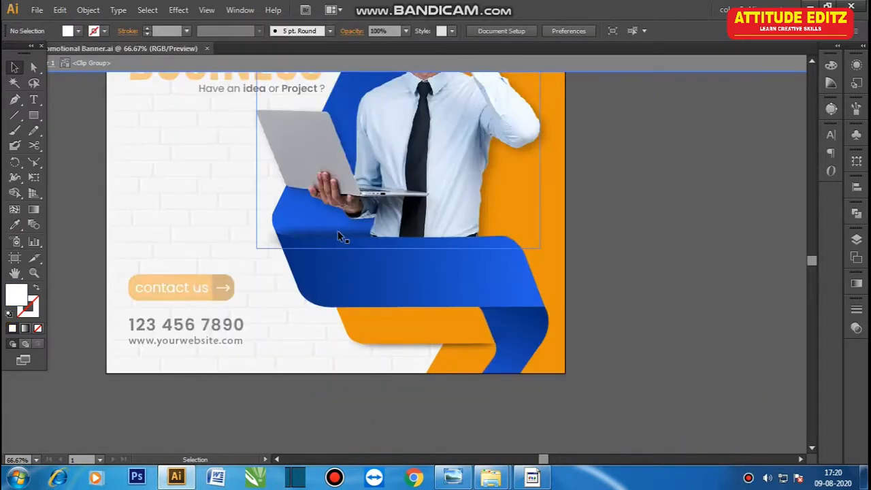
# Step: In outline view, copy the upper fold's shadow to the lower edge of the wide blue band and nudge it down in preview
pyautogui.hotkey('ctrl', 'y')
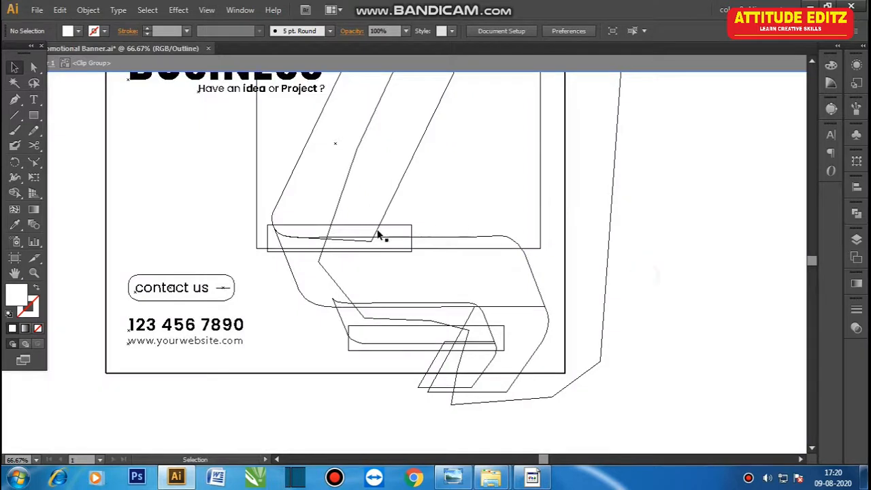
pyautogui.click(398, 230)
pyautogui.moveTo(399, 230); pyautogui.dragTo(474, 285)
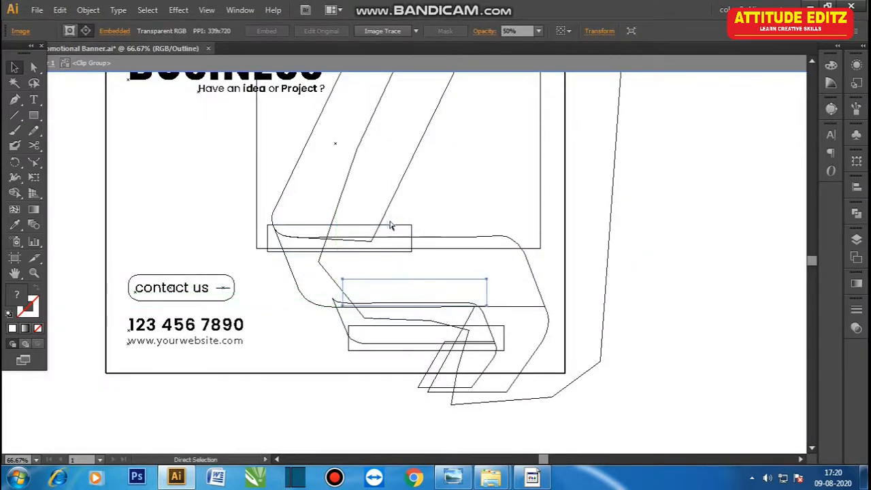
pyautogui.hotkey('ctrl', 'y')
pyautogui.press('Down')
pyautogui.press('Down')
pyautogui.press('Down')
pyautogui.press('Down')
pyautogui.press('Down')
pyautogui.press('Down')
pyautogui.press('Down')
pyautogui.press('Down')
pyautogui.press('Down')
pyautogui.press('Down')
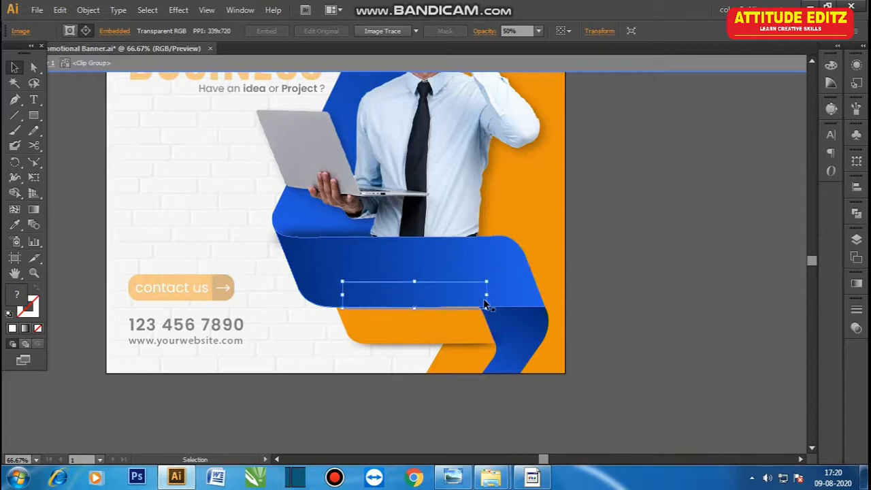
# Step: Bring the copied shadow to the front, and bring the wide blue band in front of the shadow
pyautogui.rightClick(448, 308)
pyautogui.moveTo(497, 402)
pyautogui.click(640, 401)
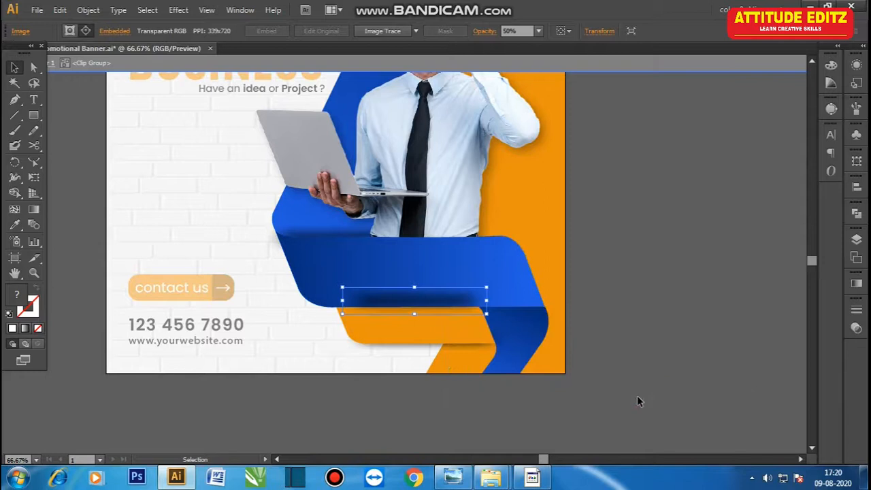
pyautogui.click(515, 287)
pyautogui.rightClick(523, 283)
pyautogui.moveTo(579, 259)
pyautogui.click(725, 254)
pyautogui.click(660, 317)
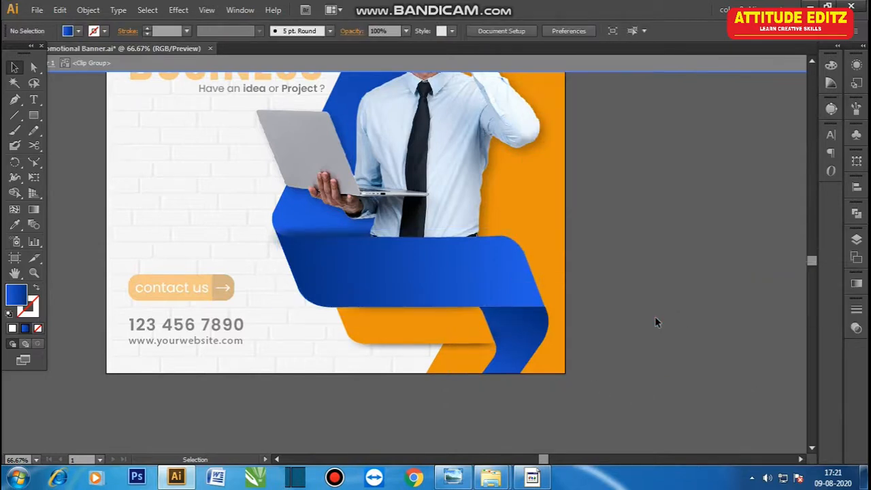
# Step: Stretch the shadow under the wide blue band to 508 px wide, from past the orange fold's left edge to the band's right end
pyautogui.click(444, 311)
pyautogui.hotkey('ctrl', '+')
pyautogui.moveTo(467, 383); pyautogui.dragTo(376, 292)
pyautogui.moveTo(287, 265); pyautogui.dragTo(271, 266)
pyautogui.moveTo(504, 264); pyautogui.dragTo(592, 261)
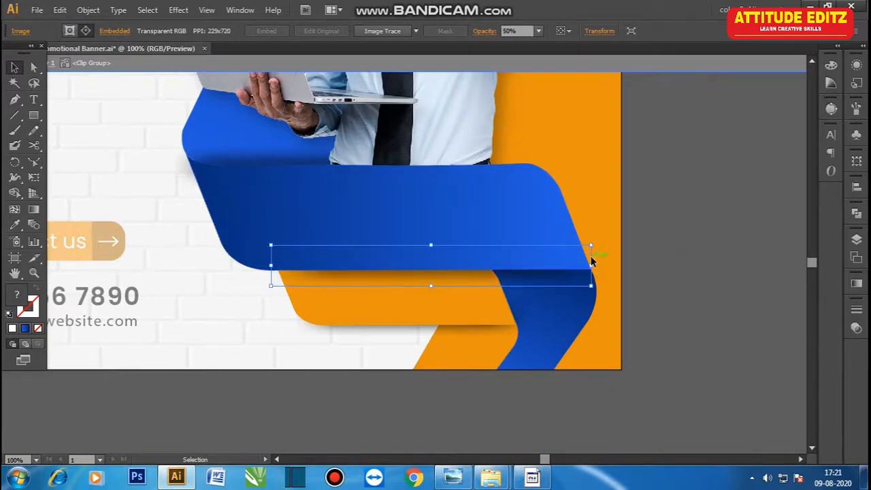
pyautogui.moveTo(270, 265); pyautogui.dragTo(268, 265)
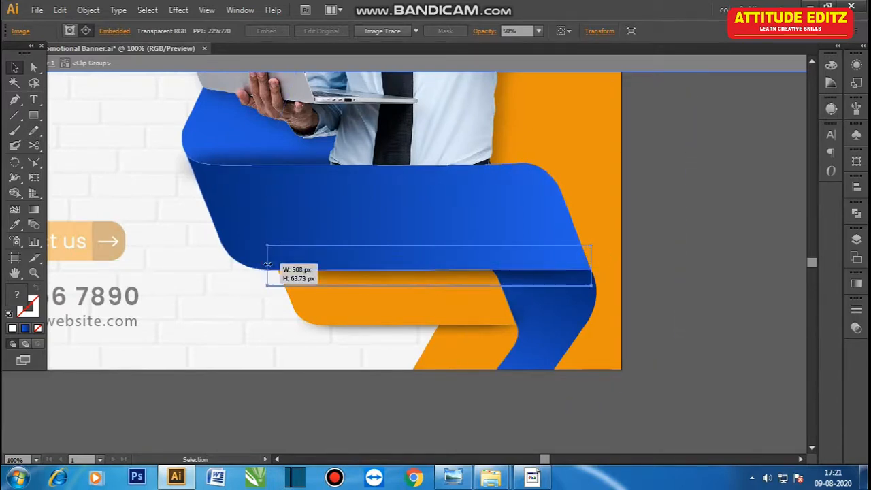
pyautogui.click(721, 338)
# Step: Exit isolation mode on the clip group and fit the whole artboard in the window
pyautogui.hotkey('ctrl', '-')
pyautogui.hotkey('ctrl', '-')
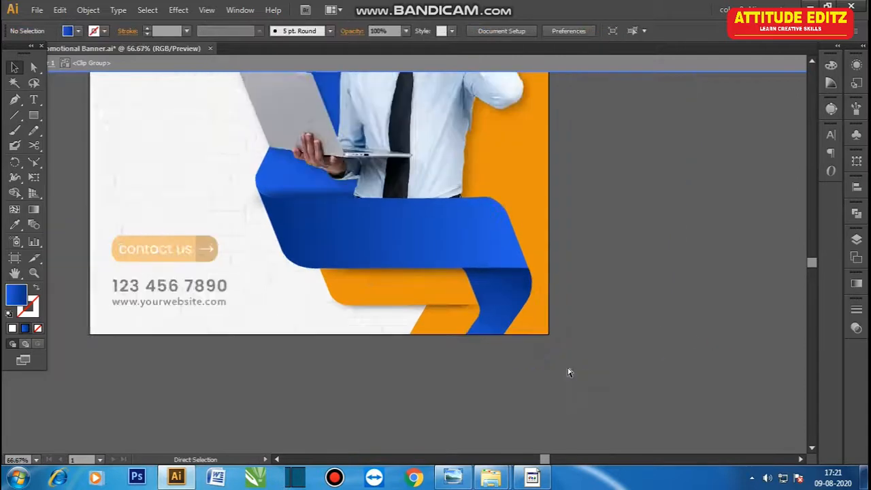
pyautogui.hotkey('ctrl', '-')
pyautogui.hotkey('ctrl', '-')
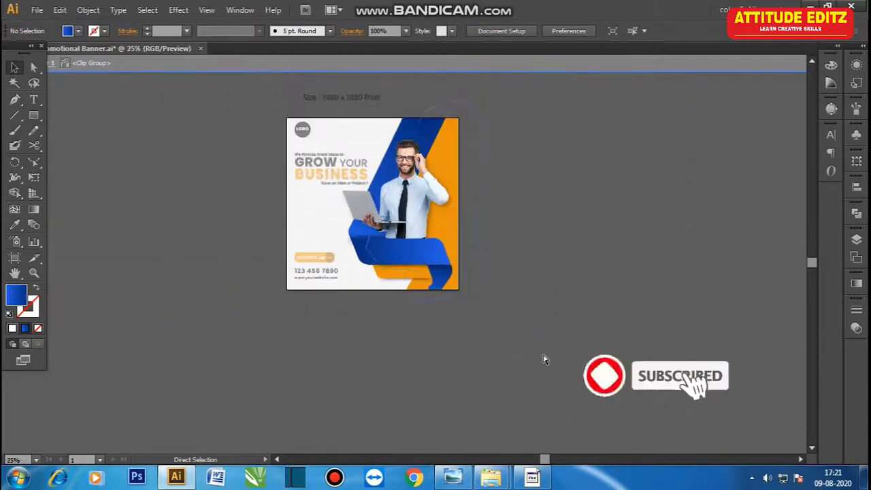
pyautogui.rightClick(594, 133)
pyautogui.click(635, 175)
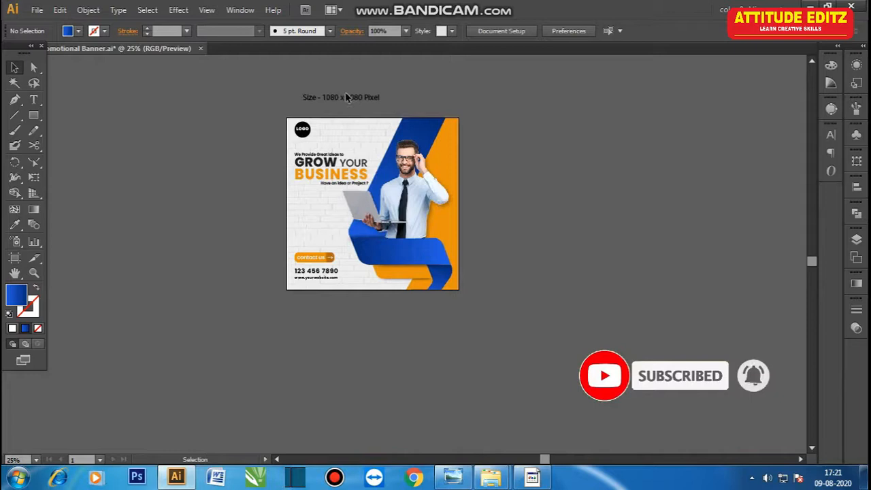
pyautogui.hotkey('ctrl', '0')
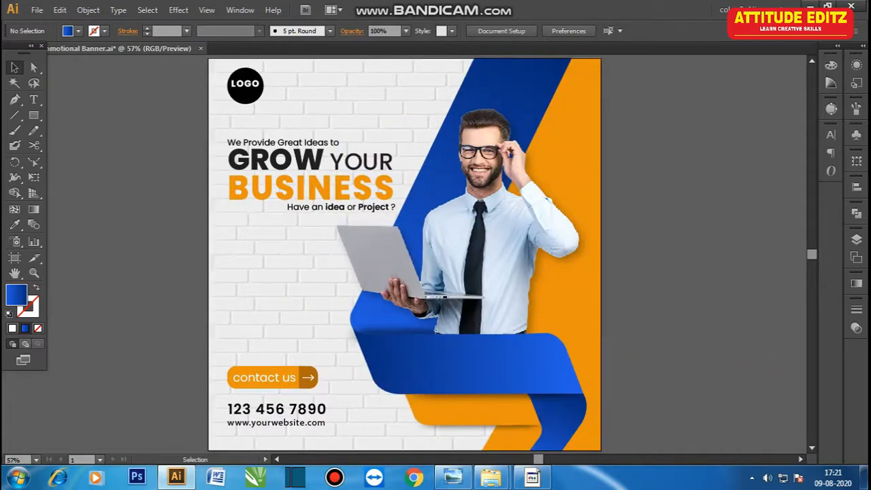